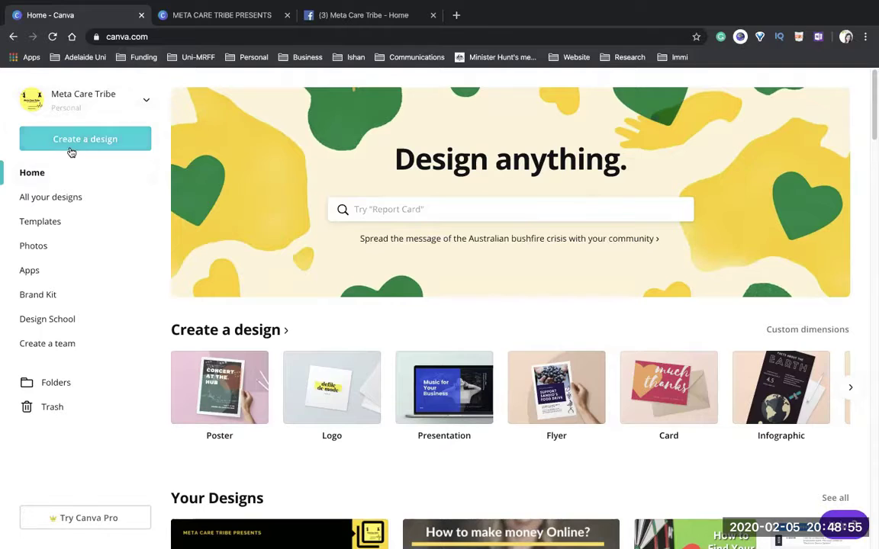
Step: Browse the list of design types available for a new design, from Poster through Letter
click(93, 149)
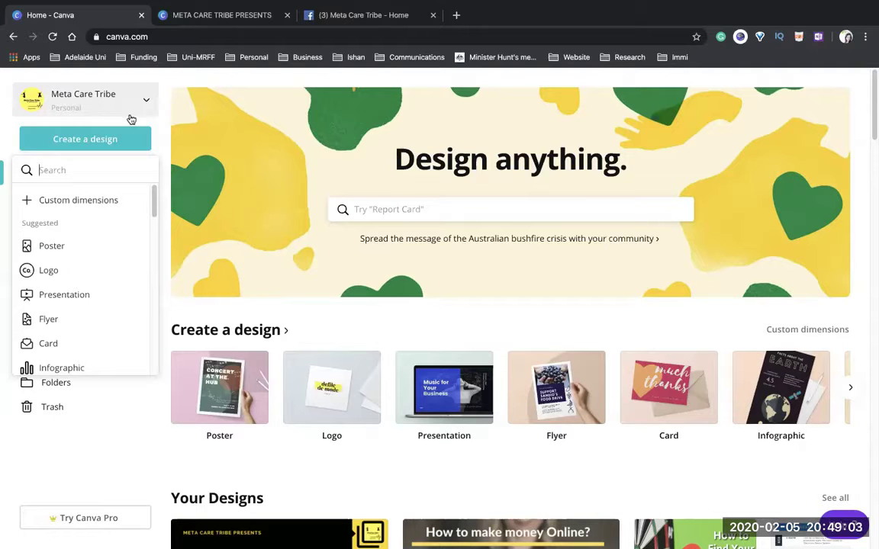
click(94, 144)
click(93, 145)
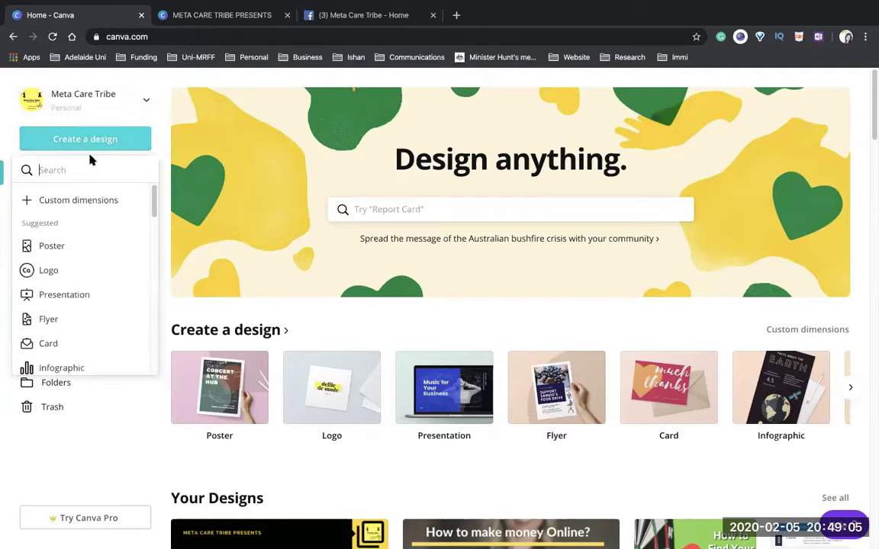
drag(150, 211, 148, 240)
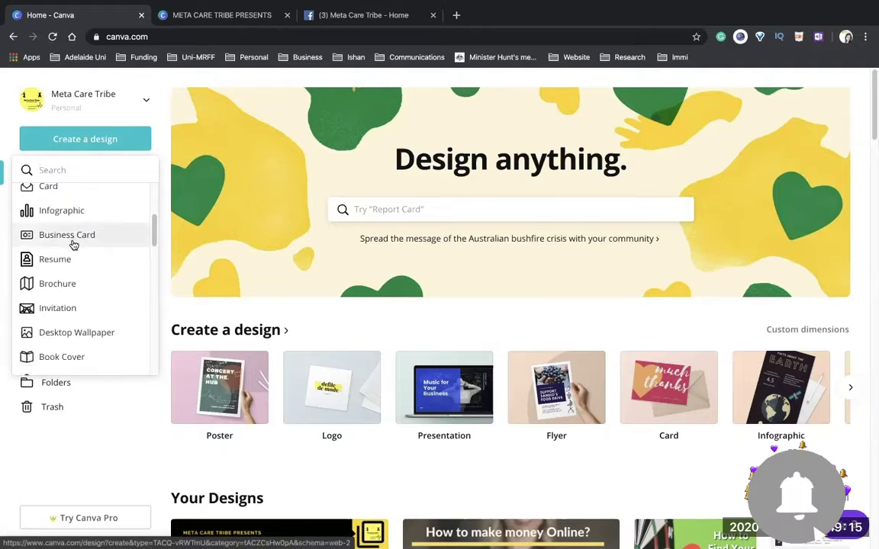
scroll(120, 300, up, 1)
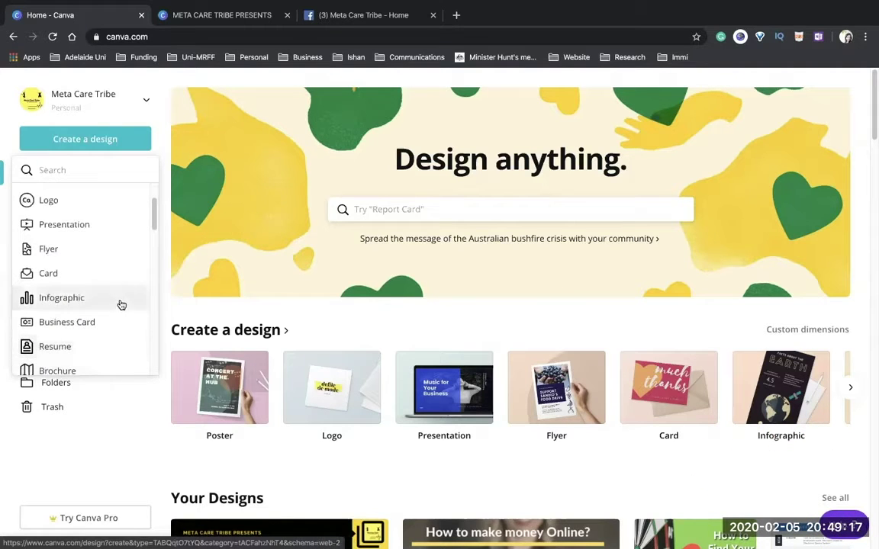
scroll(122, 298, up, 1)
scroll(125, 295, down, 5)
scroll(127, 294, down, 5)
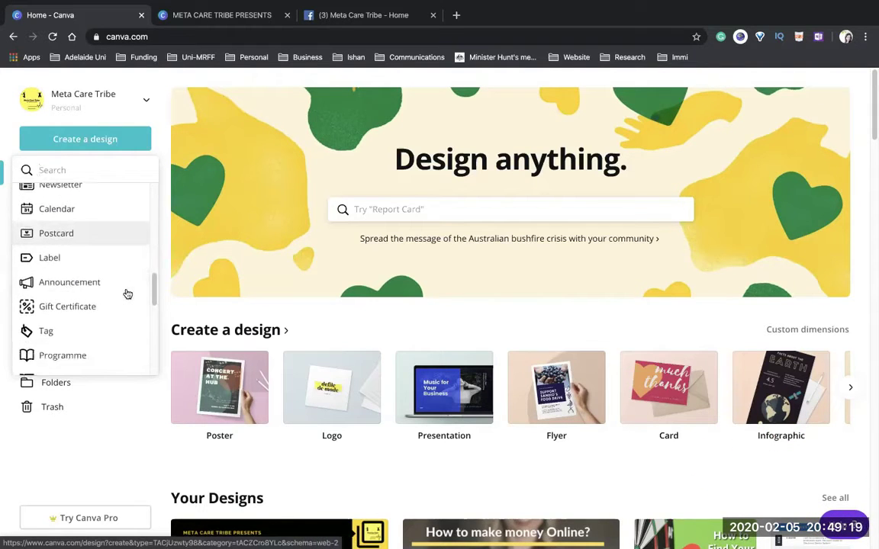
scroll(149, 314, down, 2)
scroll(263, 336, down, 3)
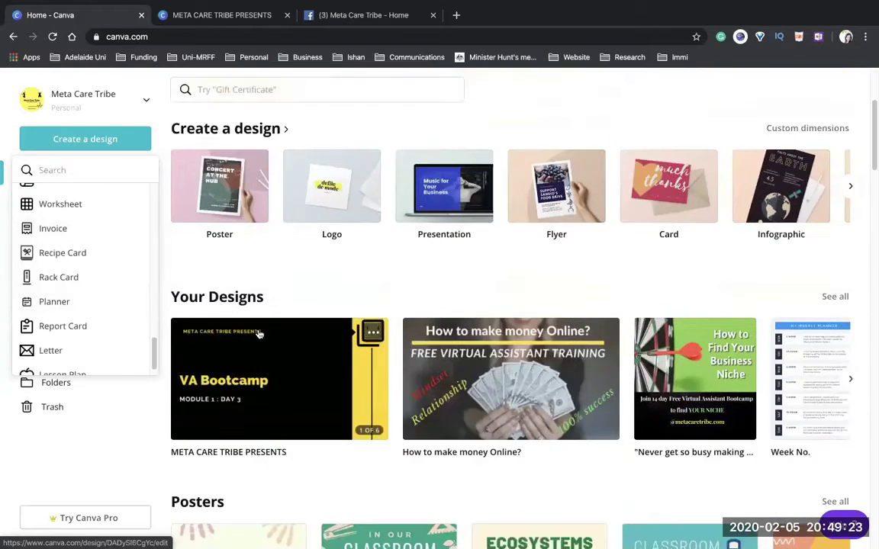
scroll(259, 334, up, 3)
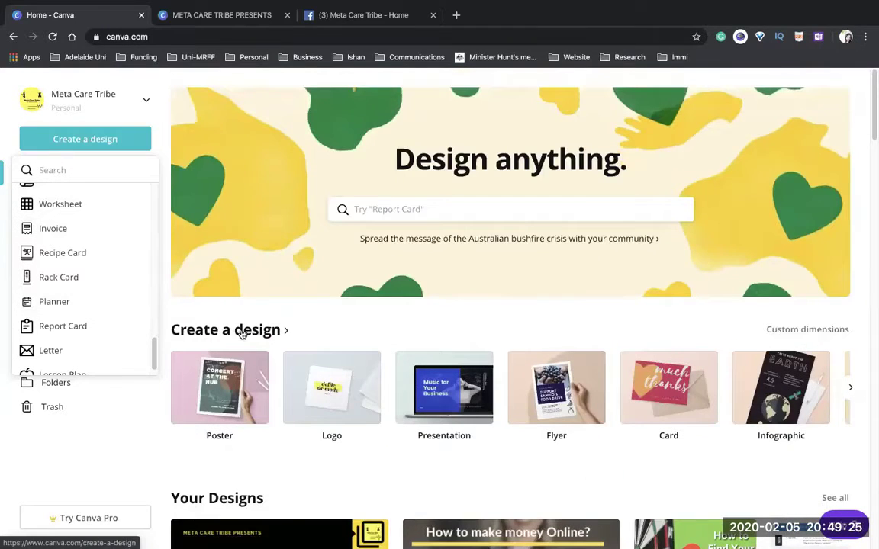
drag(154, 353, 153, 193)
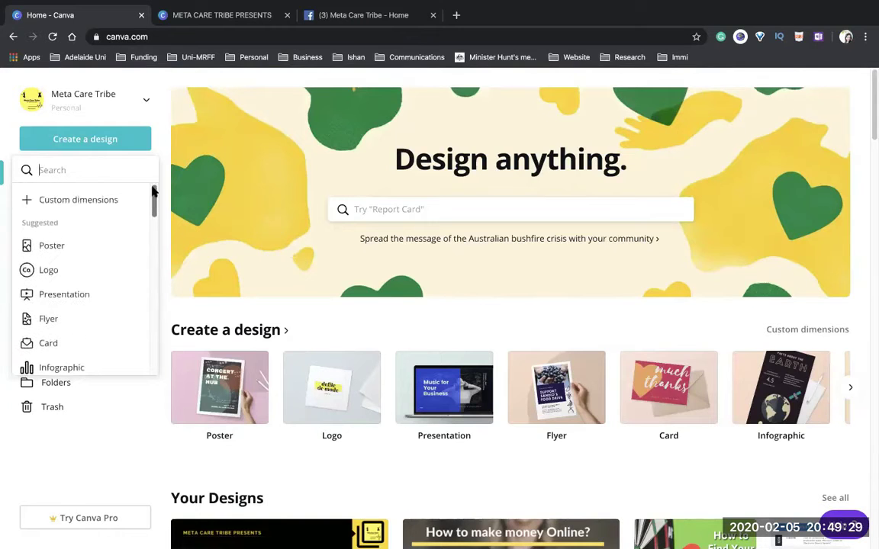
Step: Search the design types for "facebook"
click(86, 171)
text(fac)
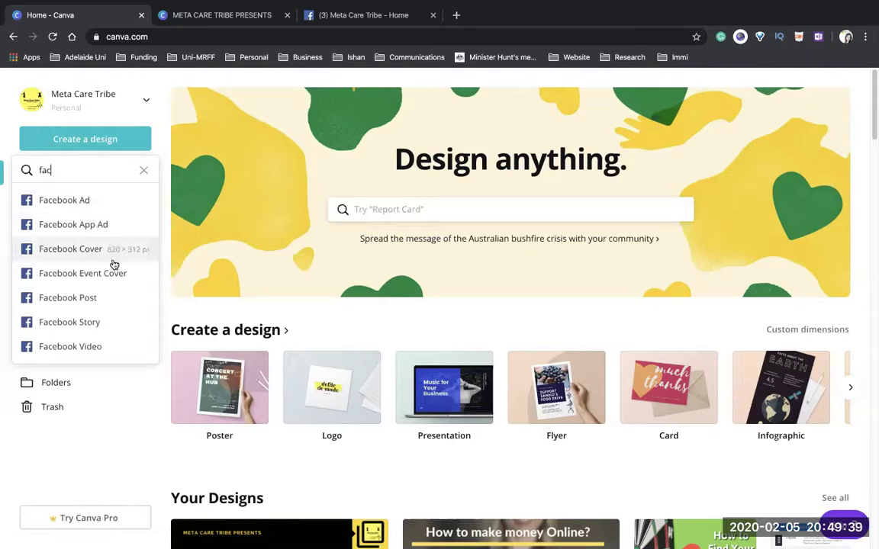
text(e)
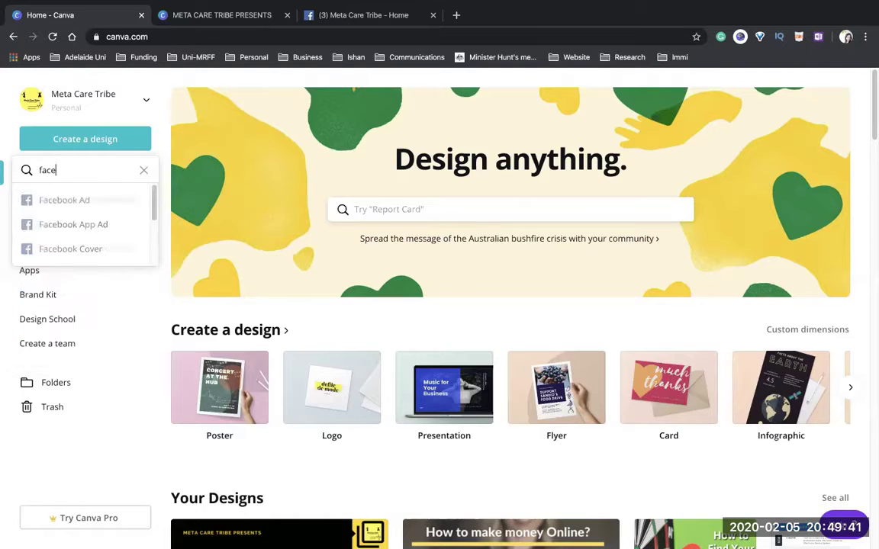
text(book)
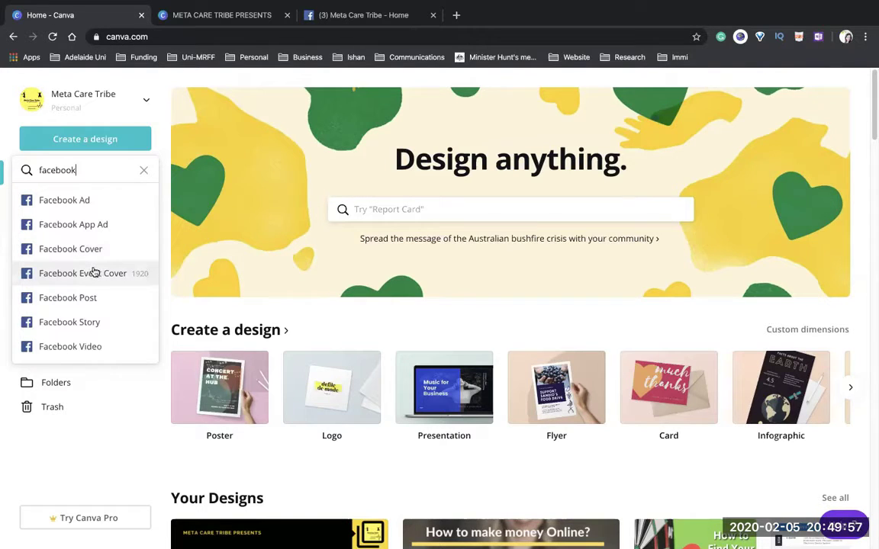
Step: Switch to the Meta Care Tribe Facebook page and view its cover photo at full size
click(315, 21)
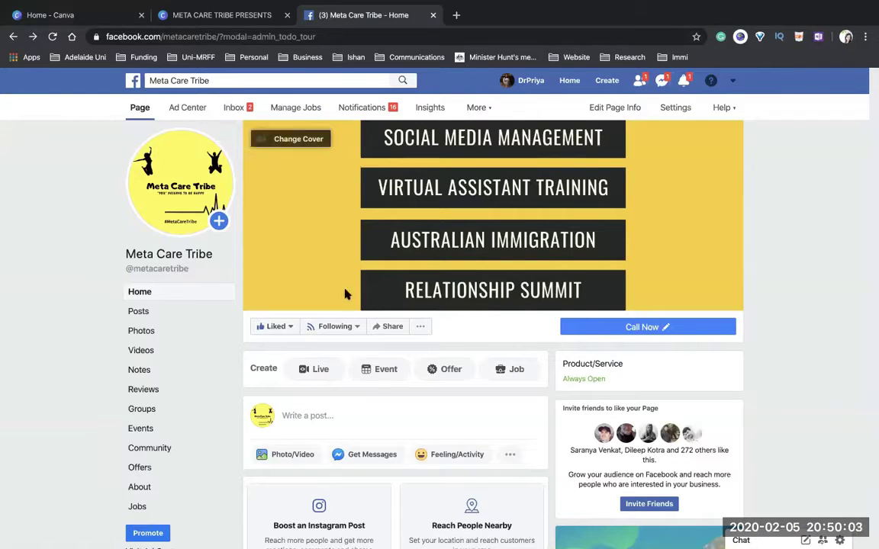
click(428, 184)
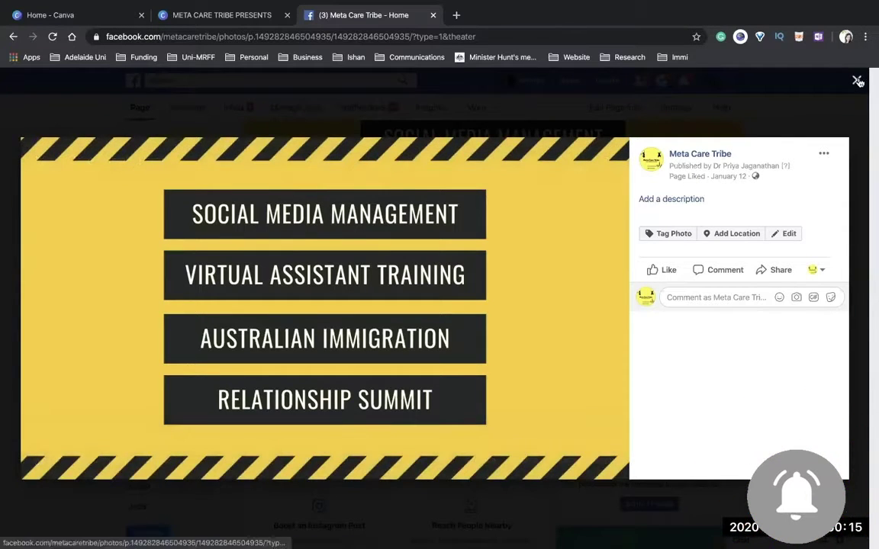
key(Escape)
scroll(735, 239, down, 5)
scroll(735, 243, up, 5)
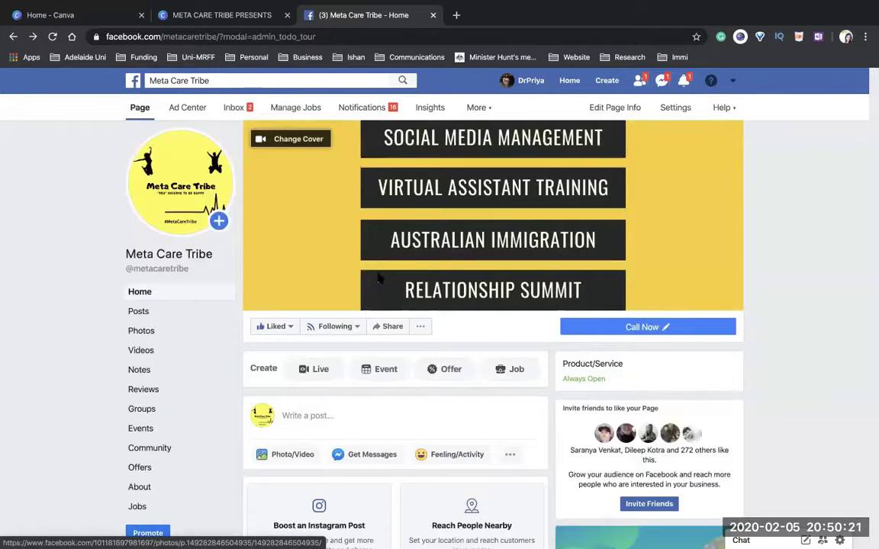
Step: Return to Canva and create a new Facebook Event Cover design
click(49, 17)
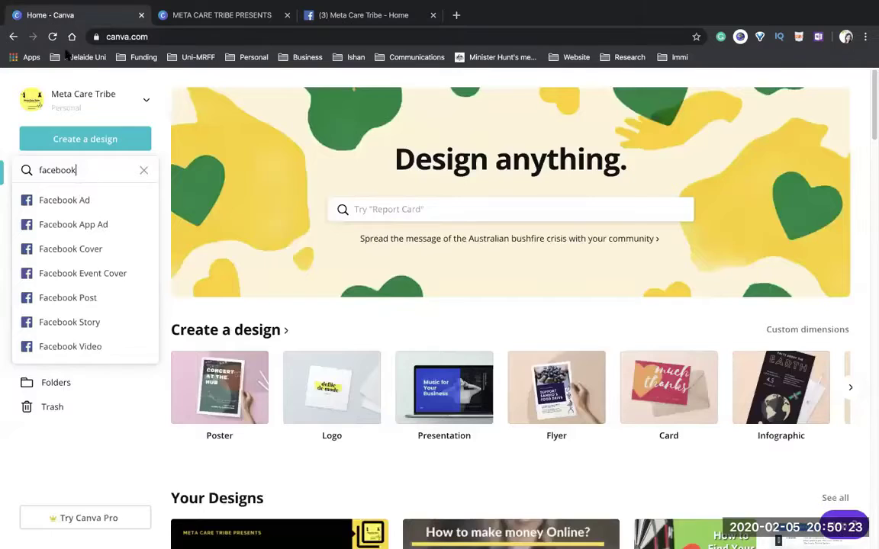
click(81, 277)
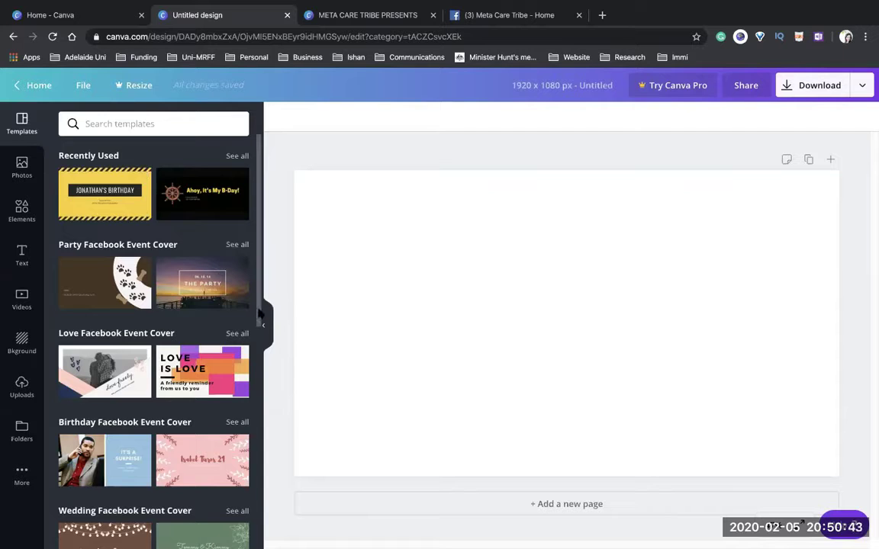
Step: Apply the free red "Wear Red Day" template to the blank event cover
drag(258, 316, 257, 420)
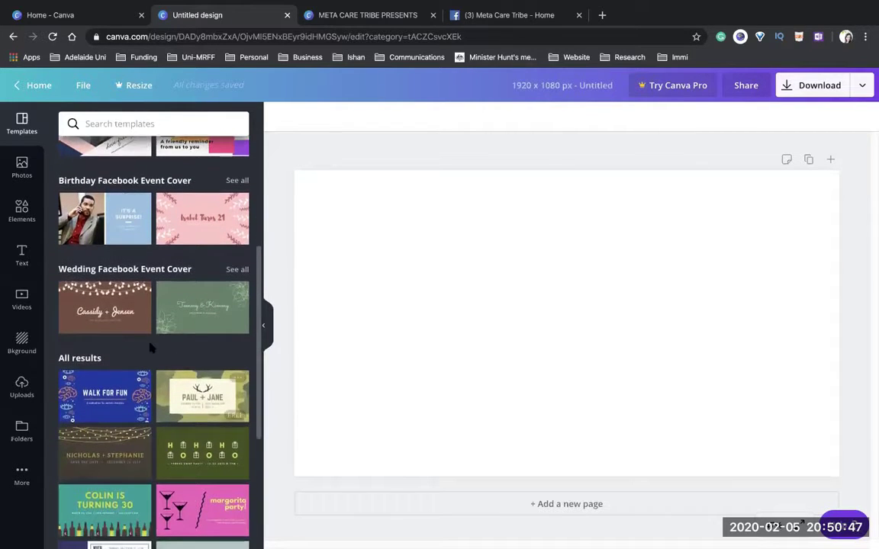
scroll(215, 412, up, 5)
scroll(229, 423, down, 10)
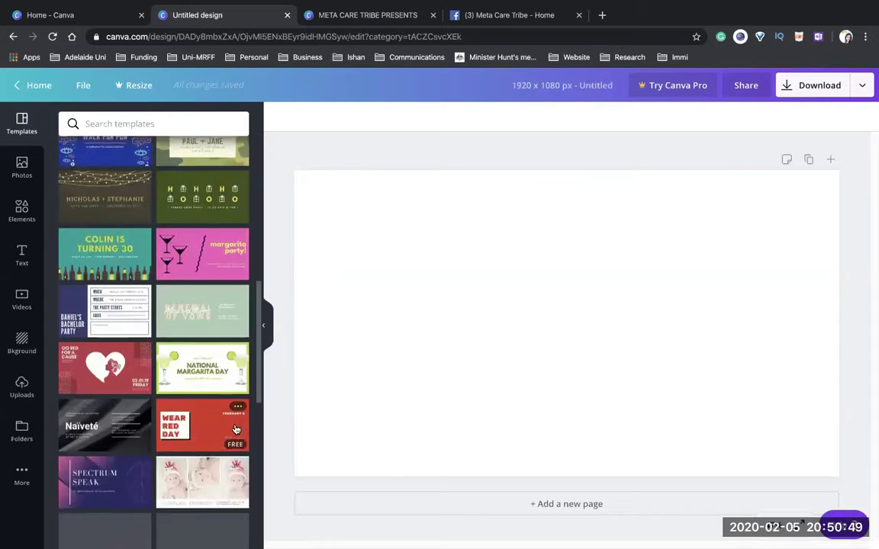
scroll(236, 423, down, 1)
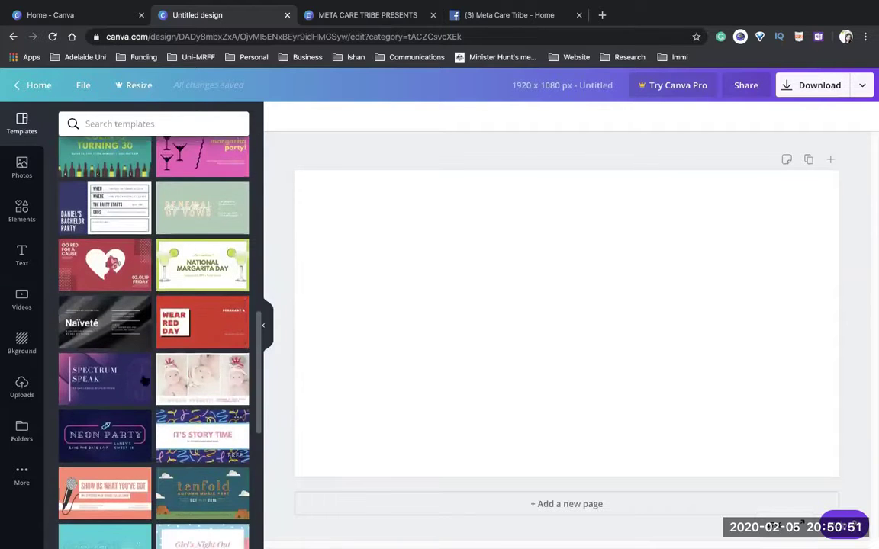
click(192, 326)
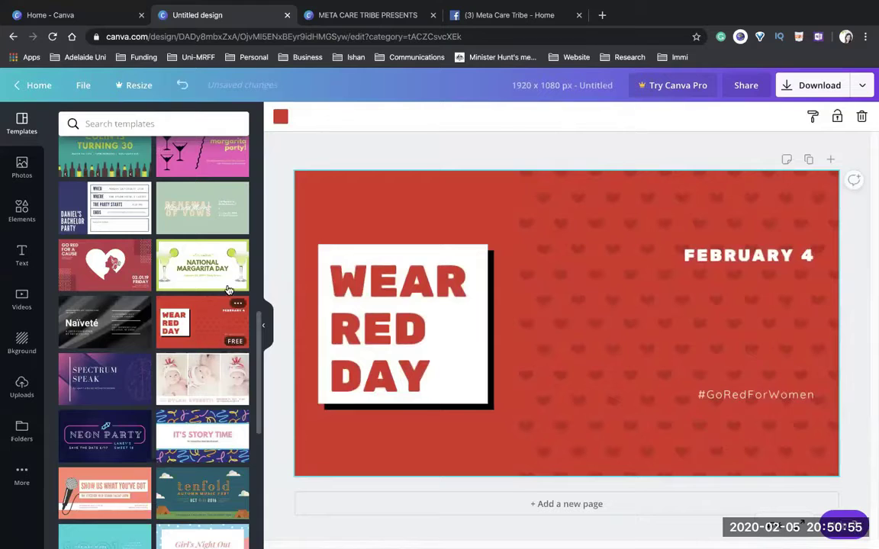
Step: Change the "WEAR RED DAY" heading's text colour to the light purple default colour
click(426, 345)
click(524, 267)
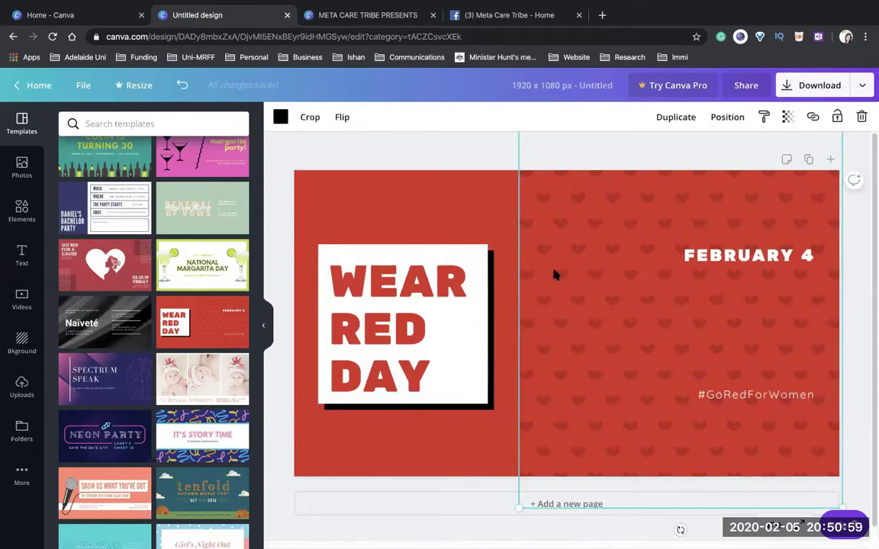
click(481, 191)
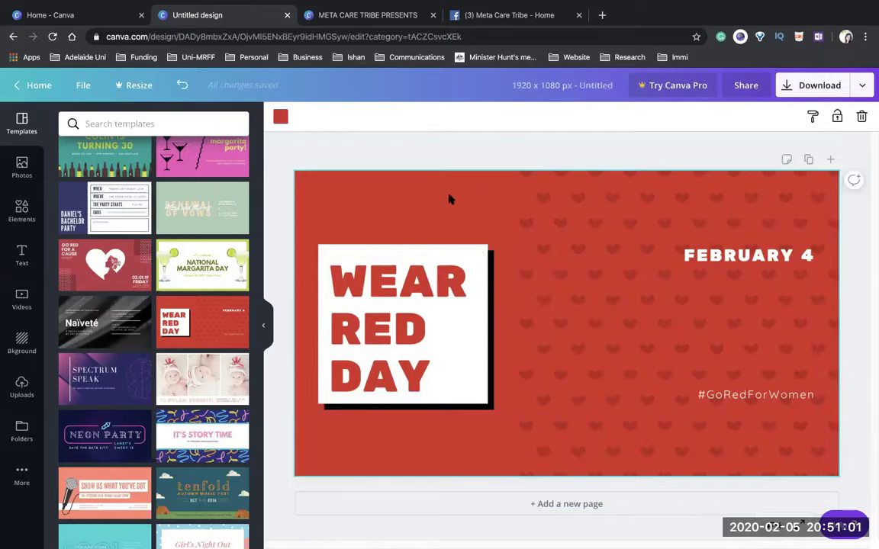
click(431, 255)
mouse_move(405, 280)
mouse_down()
mouse_move(394, 309)
mouse_move(403, 272)
mouse_up()
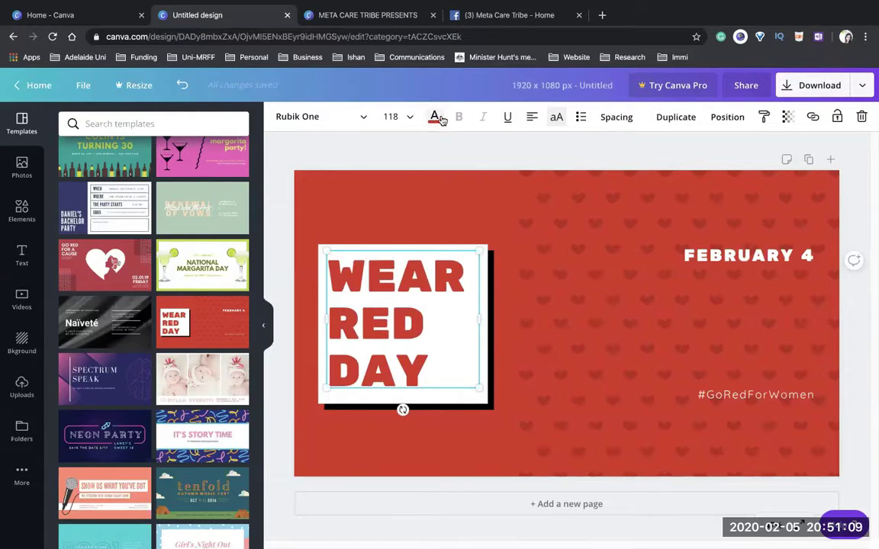
click(434, 118)
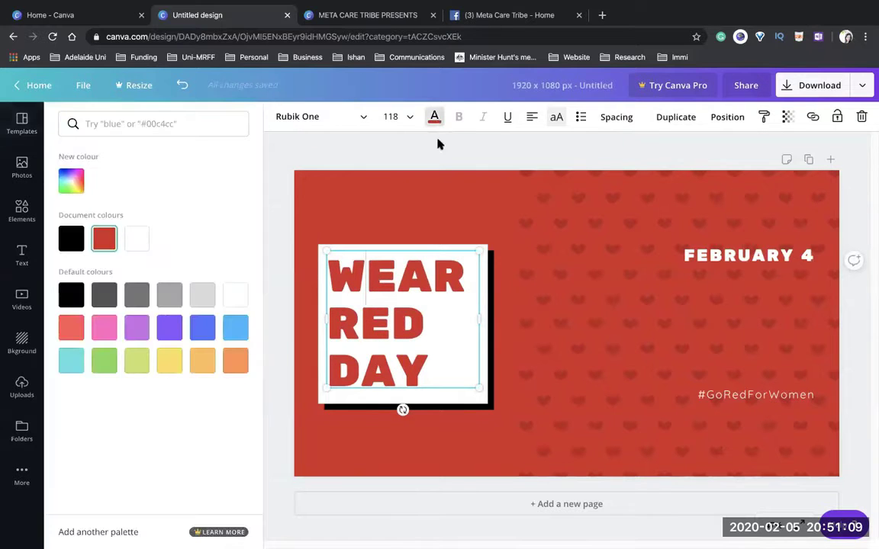
click(136, 327)
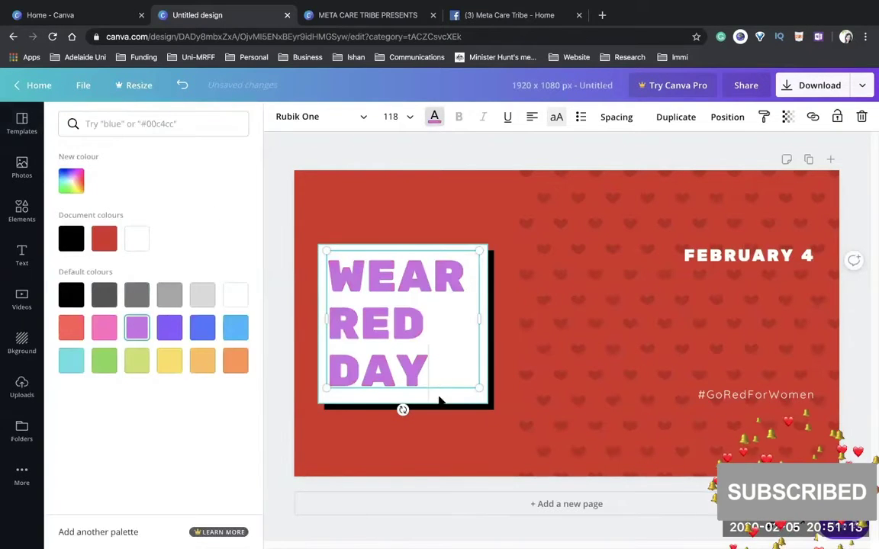
Step: Separate the heading group: move the text down, the white square to the cover's upper left and the black square towards the lower right
click(439, 401)
drag(440, 385, 471, 416)
drag(405, 279, 383, 213)
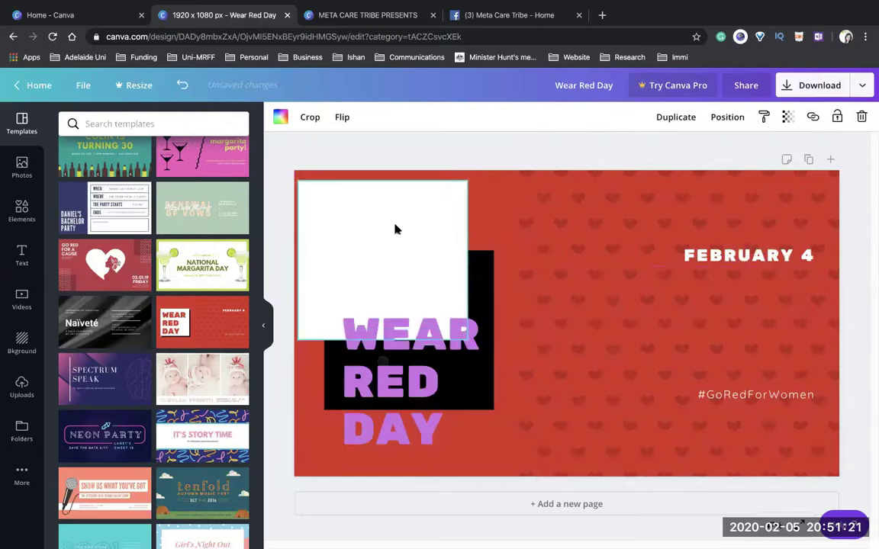
drag(382, 363, 419, 384)
drag(441, 244, 419, 222)
click(388, 363)
drag(412, 381, 415, 382)
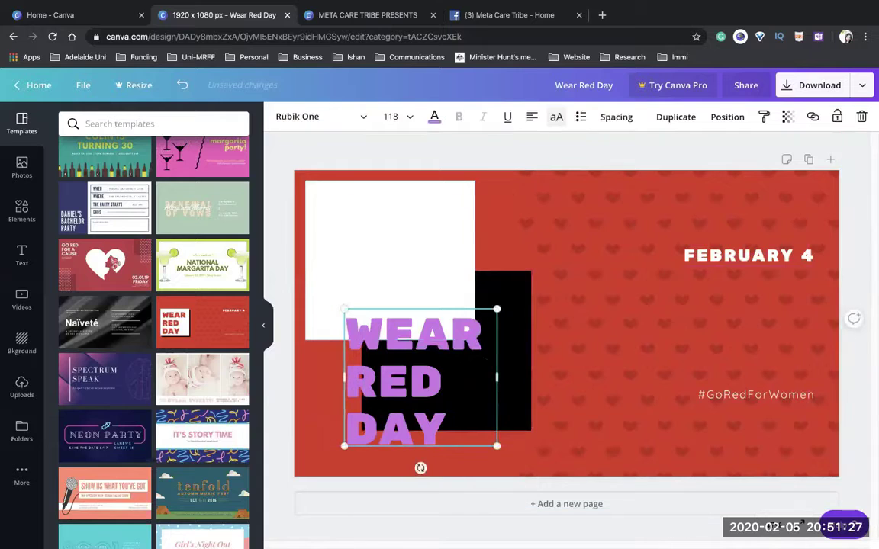
Step: Place the "WEAR RED DAY" text on the white square and position the black square over that square's lower-right corner
drag(510, 366, 491, 379)
drag(417, 378, 409, 288)
drag(427, 366, 434, 368)
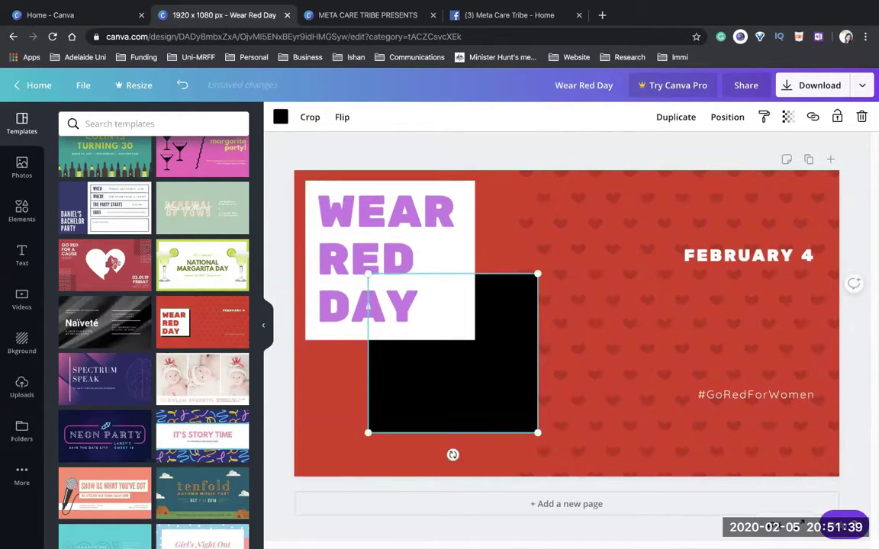
Step: Bring the black square forward one level and centre the "WEAR RED DAY" text on it
click(725, 120)
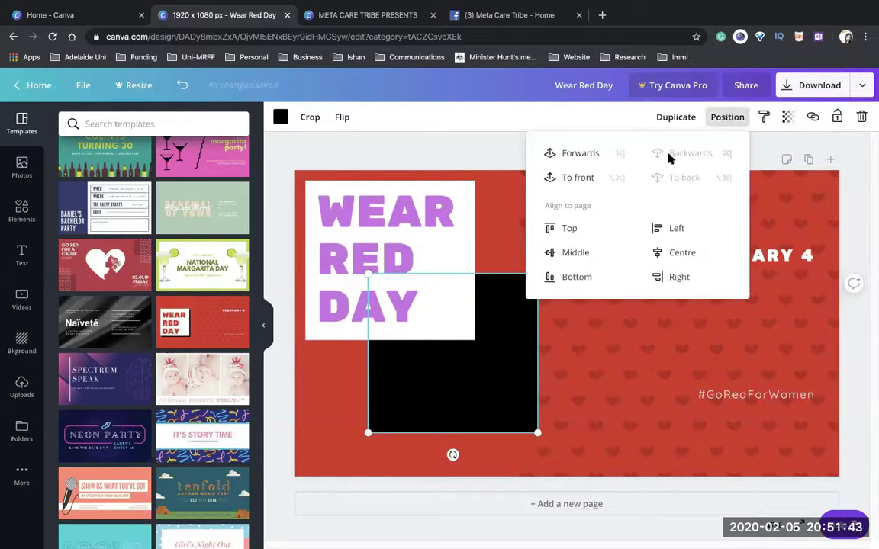
click(580, 153)
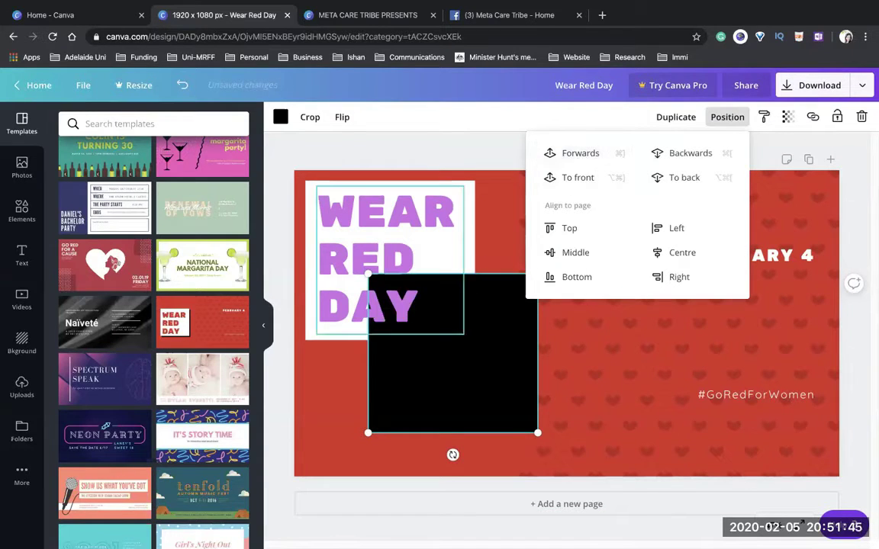
click(365, 279)
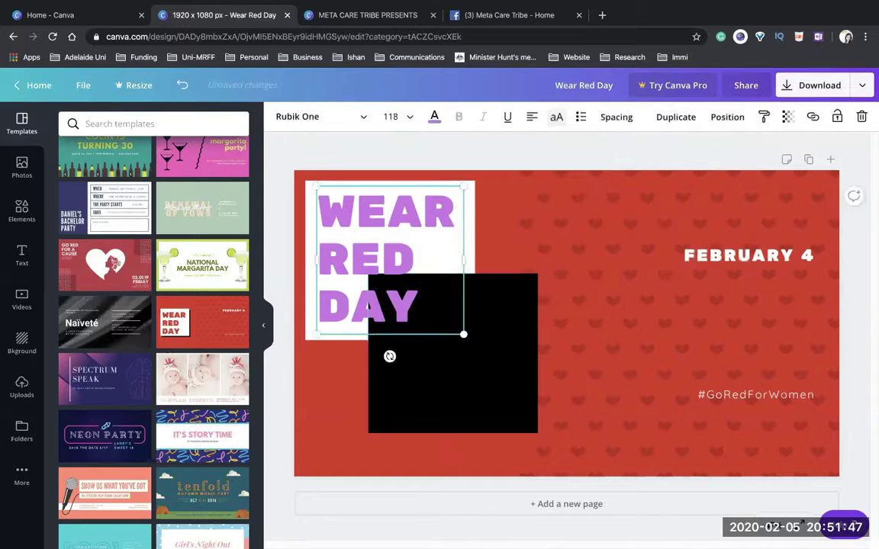
drag(364, 279, 408, 332)
drag(451, 351, 470, 385)
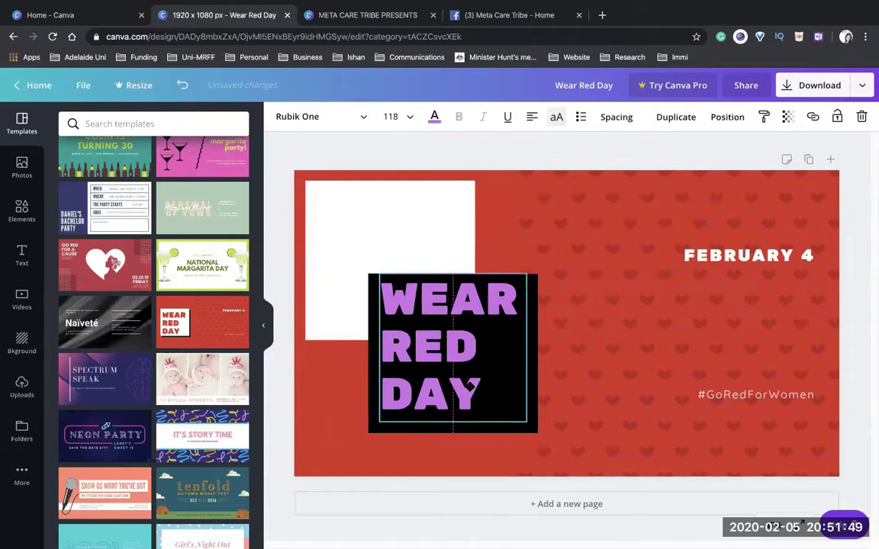
drag(458, 334, 459, 340)
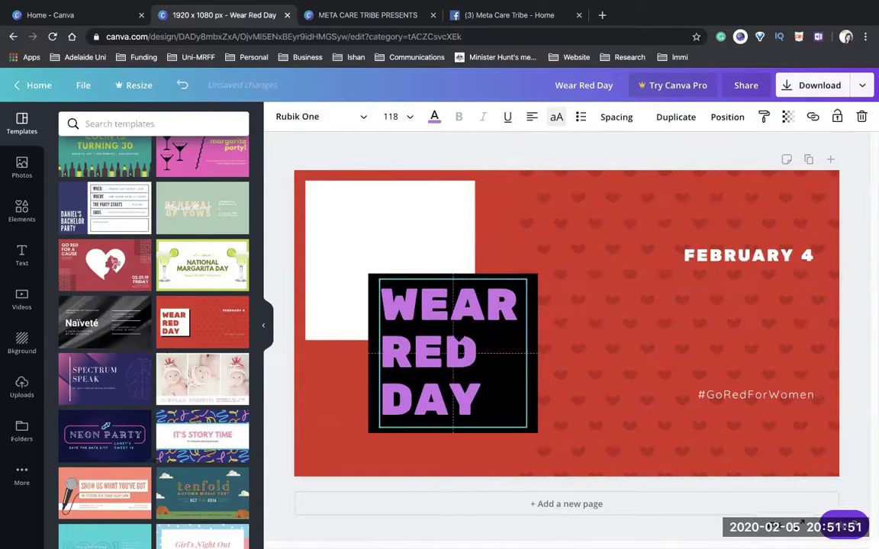
Step: Change the white square's fill to the yellow default colour
click(395, 234)
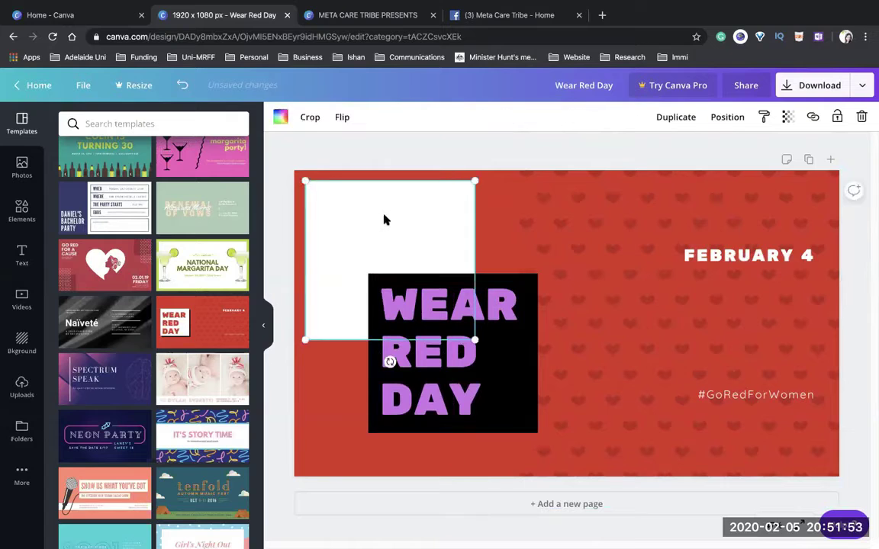
click(280, 117)
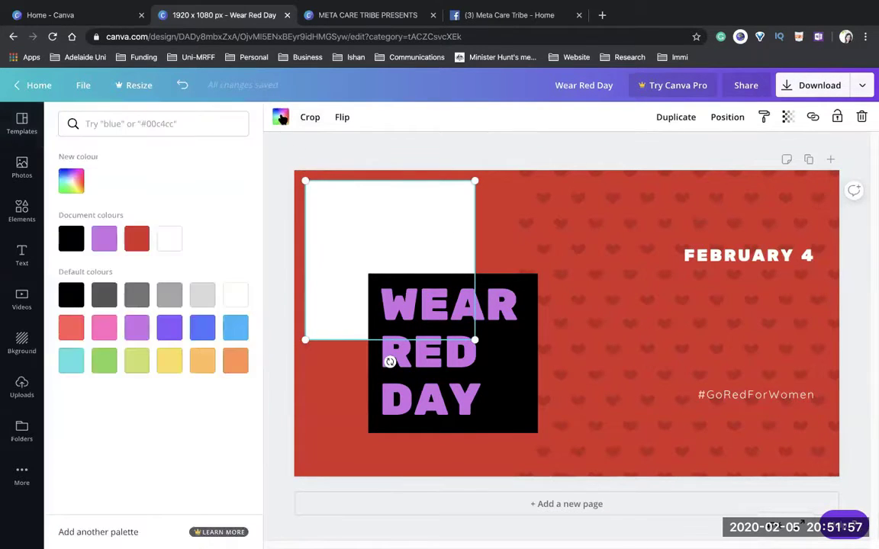
click(176, 364)
Step: Set the transparency of the hearts pattern to 87
click(569, 398)
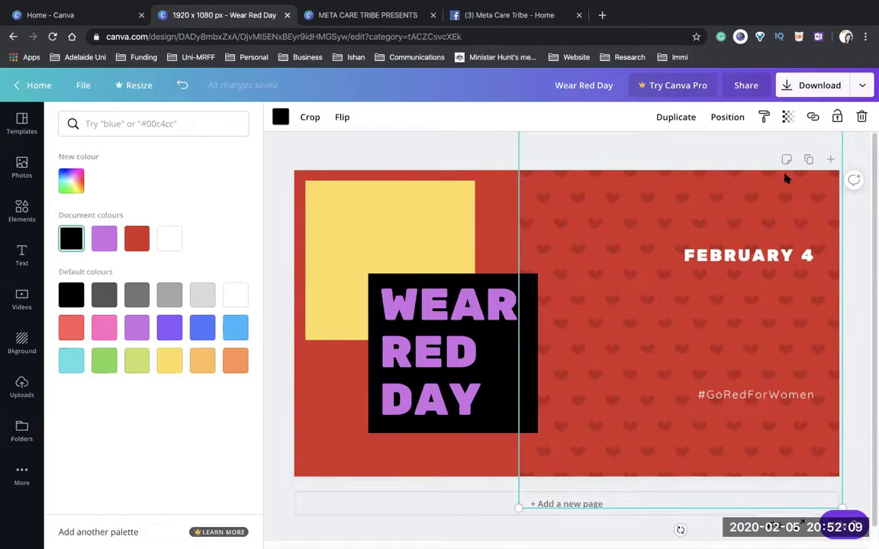
click(790, 120)
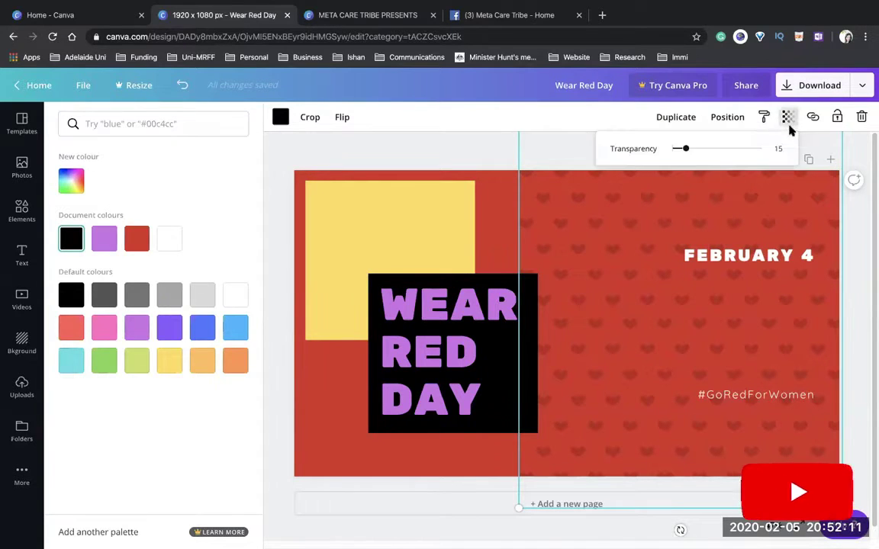
drag(682, 151, 740, 155)
drag(661, 154, 684, 149)
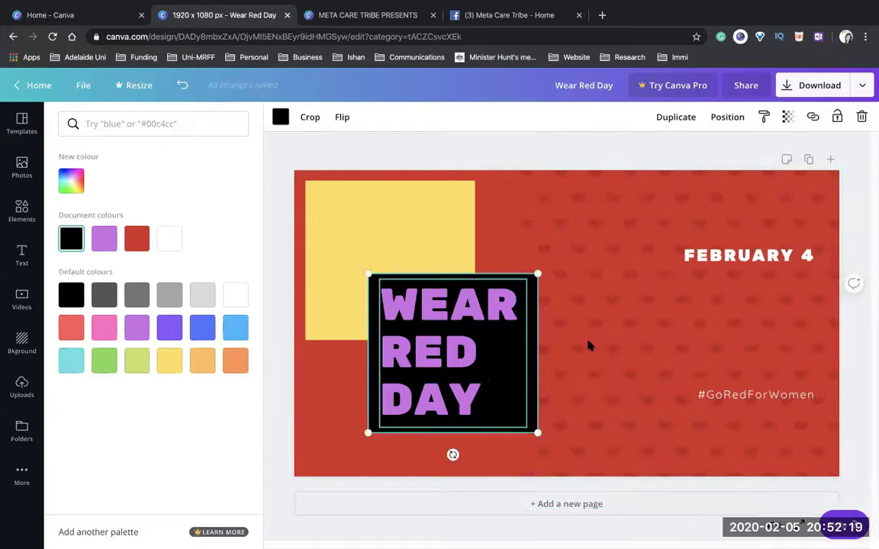
click(647, 297)
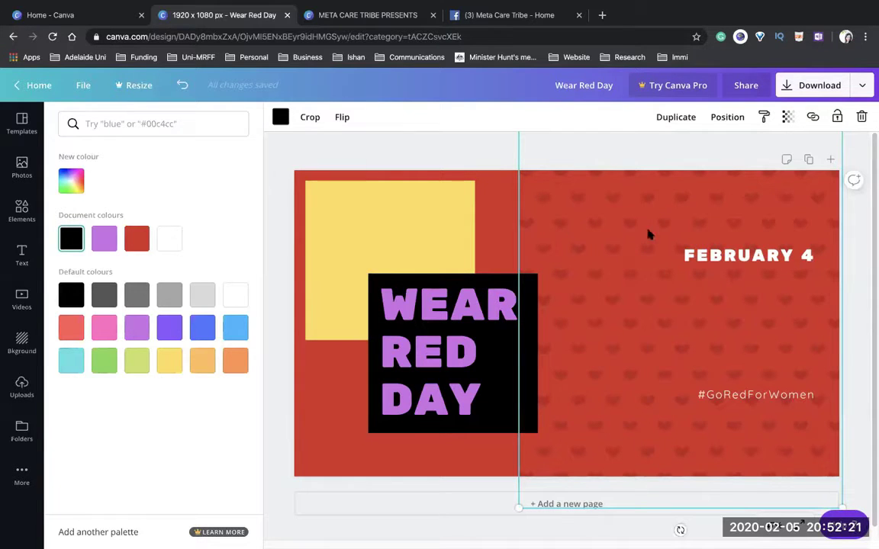
click(787, 116)
drag(686, 150, 749, 153)
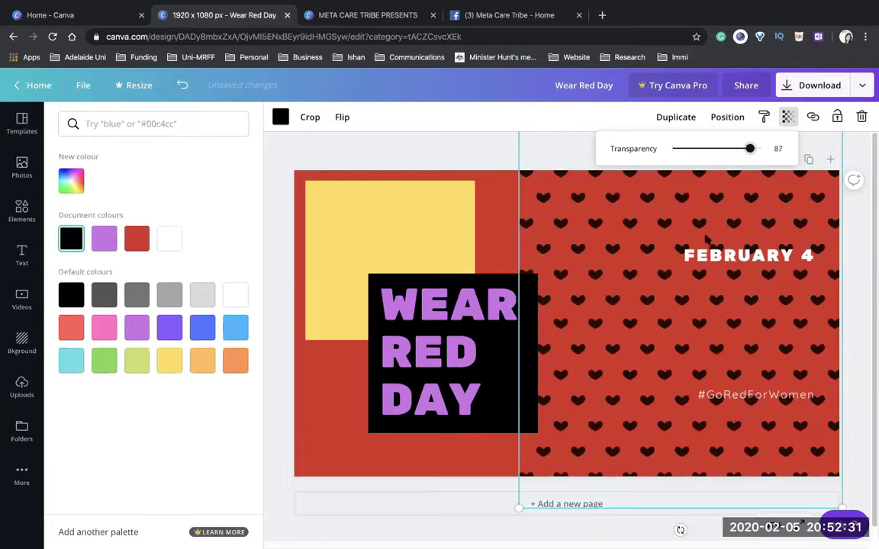
Step: Move the "#GoRedForWomen" text onto the yellow square and set its font to Alfa Slab One
click(736, 395)
drag(736, 395, 372, 223)
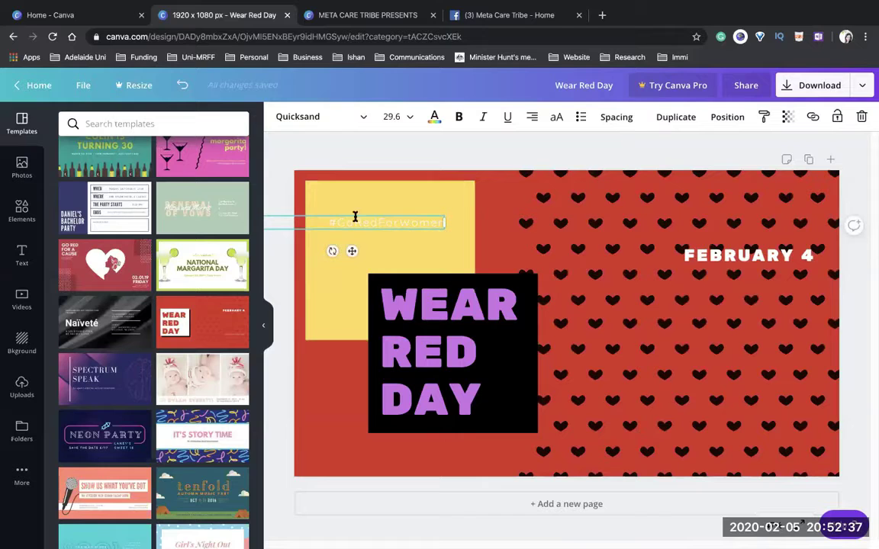
click(361, 116)
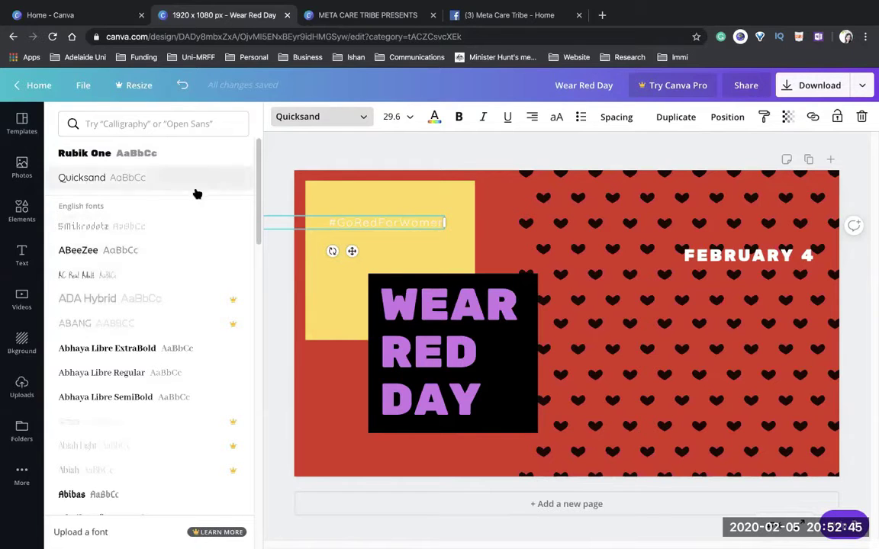
scroll(192, 370, down, 10)
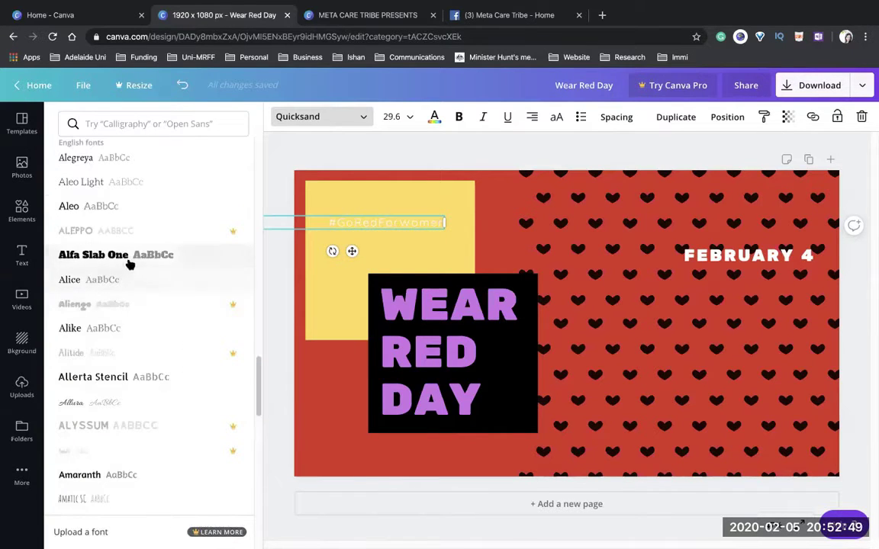
click(130, 259)
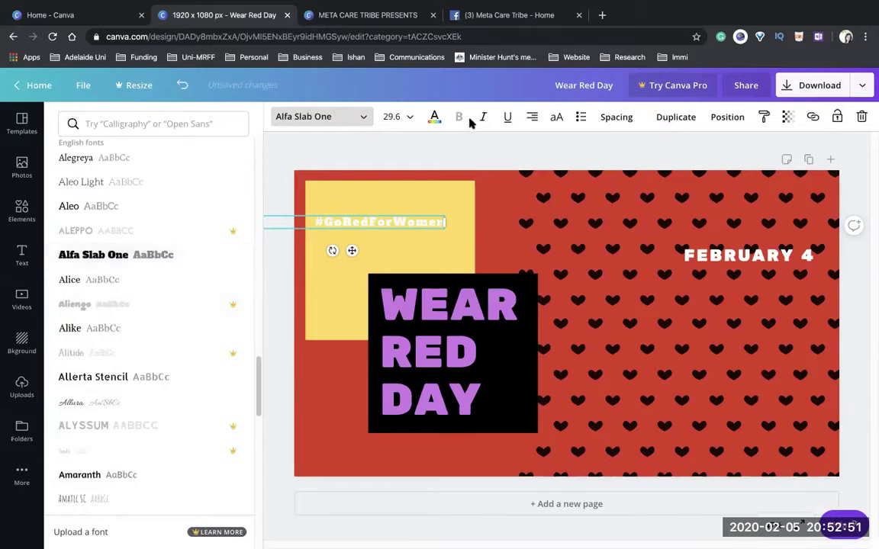
Step: Change the "#GoRedForWomen" text colour to the red document colour
click(434, 118)
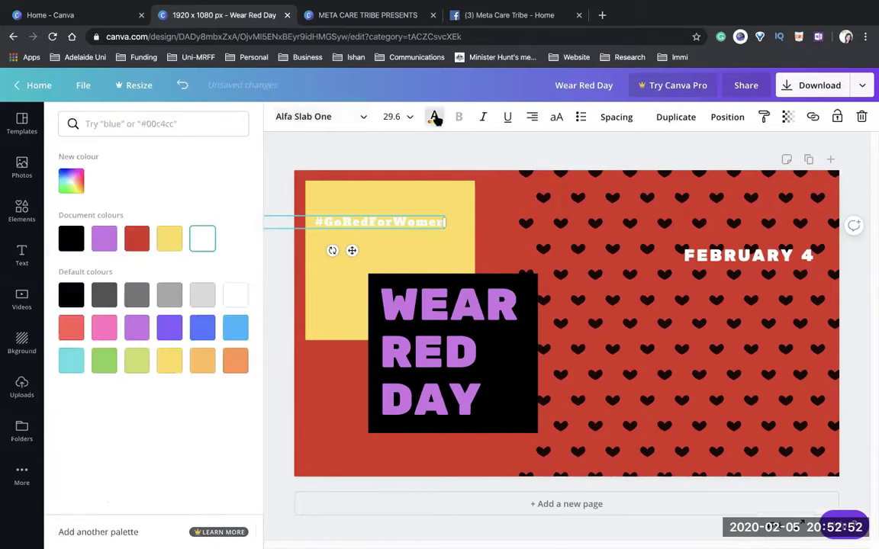
click(138, 242)
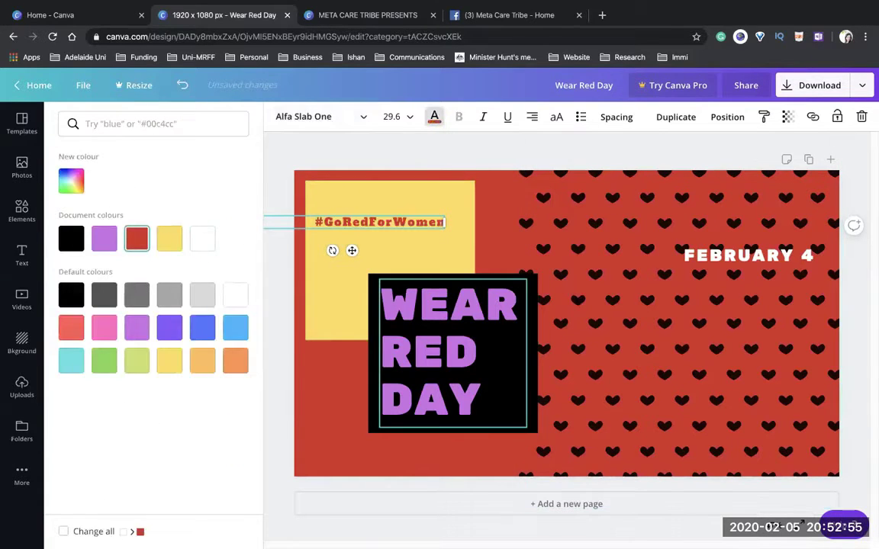
click(450, 351)
click(623, 329)
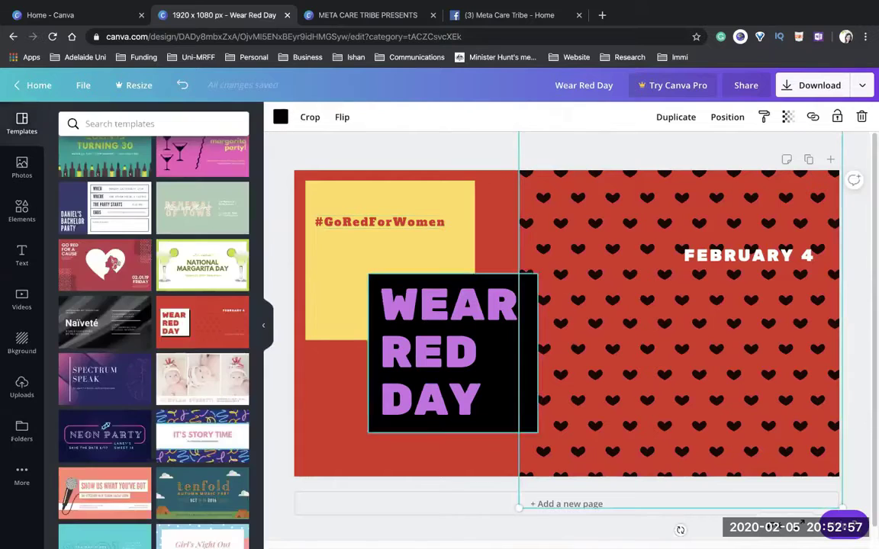
click(336, 414)
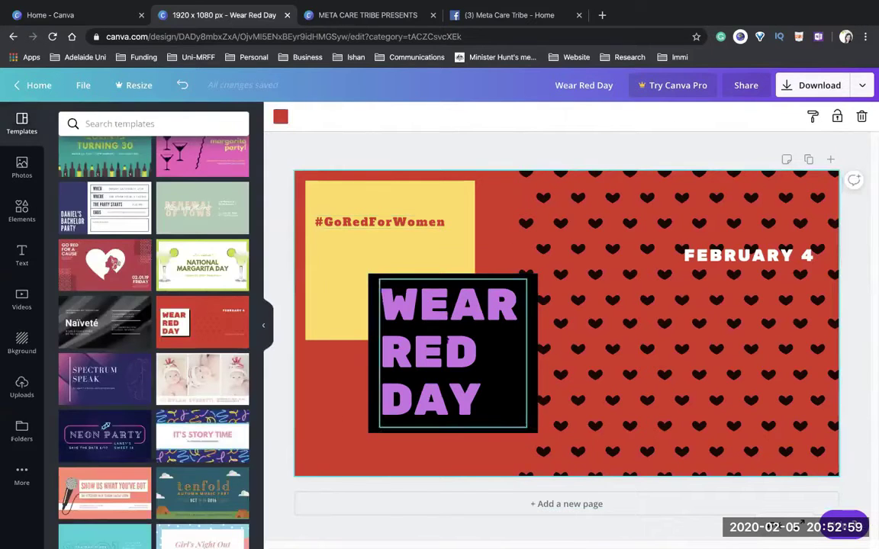
Step: Upload an image file from the computer to the uploaded images
click(22, 388)
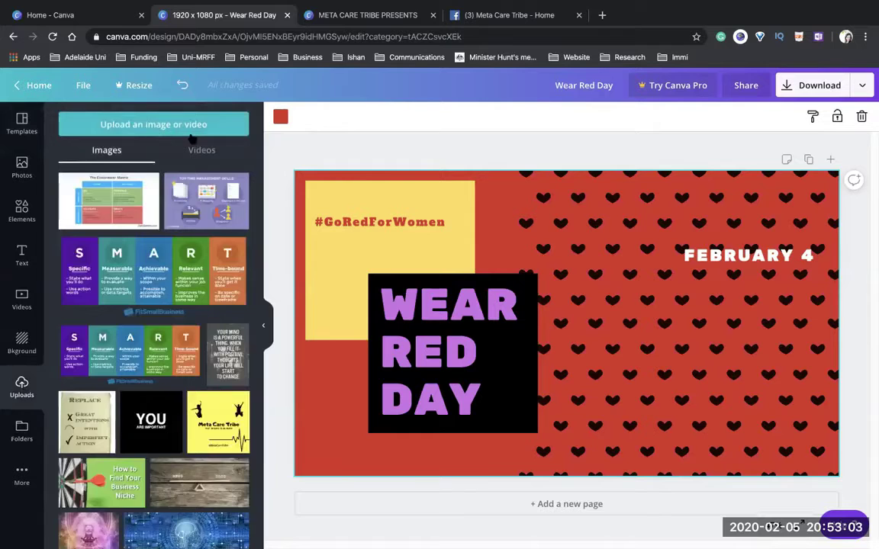
click(183, 127)
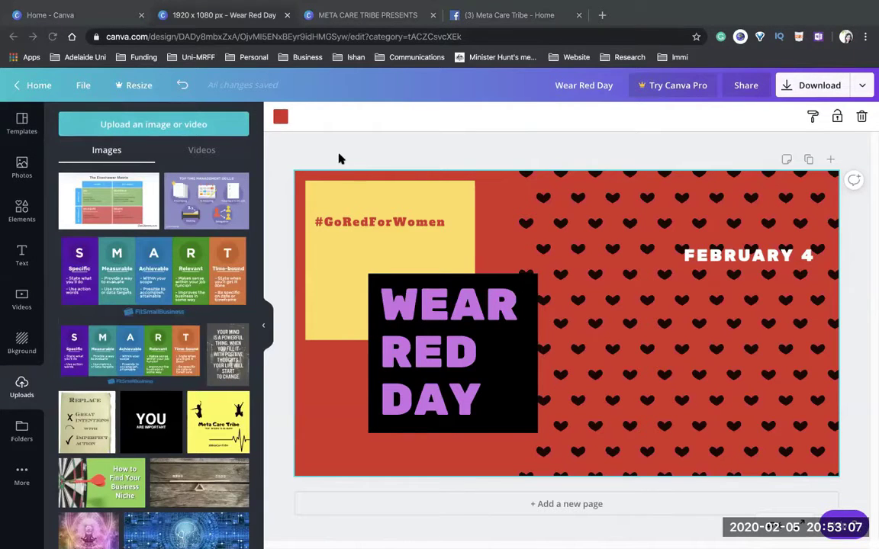
key(Return)
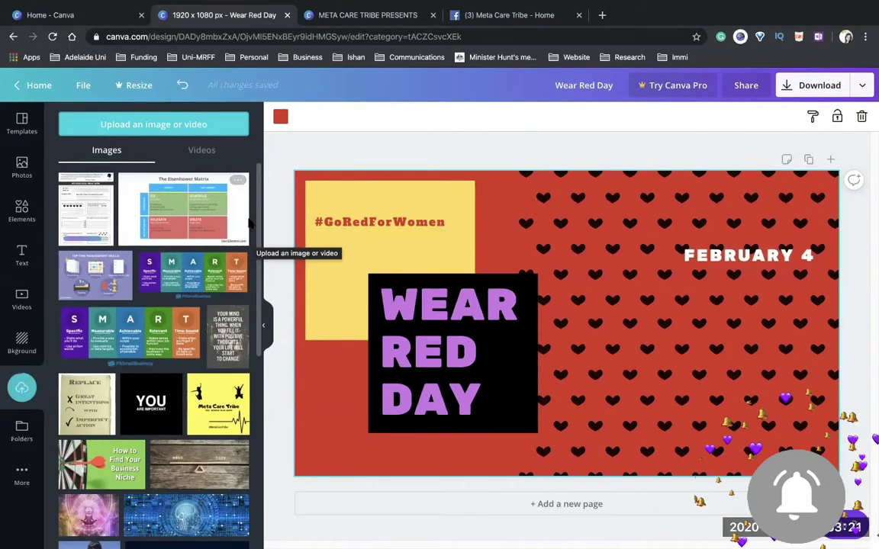
Step: Add the uploaded circular industry-icons wheel to the cover and shrink it over the black square's lower-right corner
scroll(180, 369, down, 5)
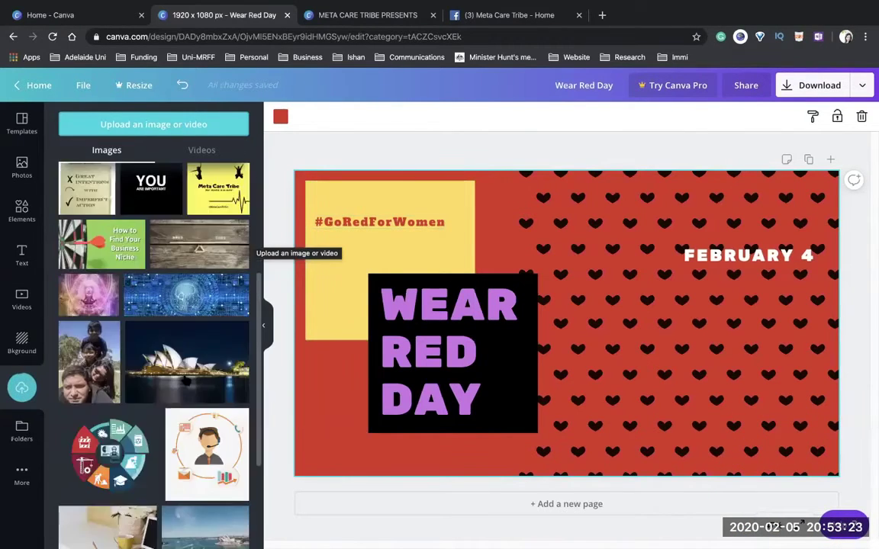
scroll(185, 379, up, 2)
scroll(185, 379, down, 8)
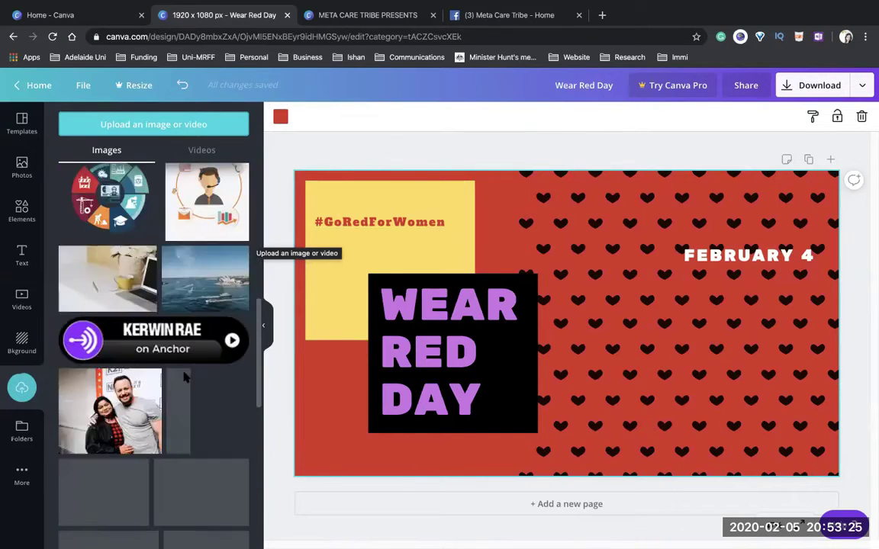
scroll(185, 379, up, 2)
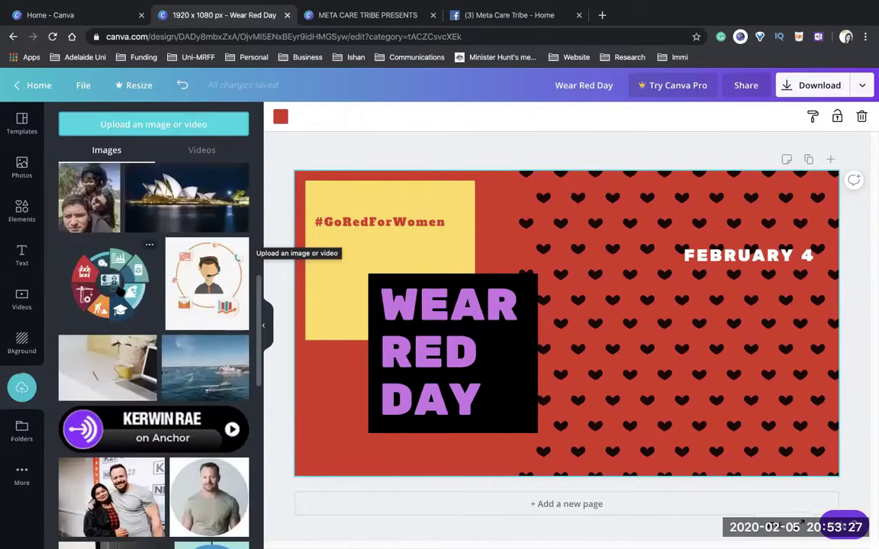
click(111, 267)
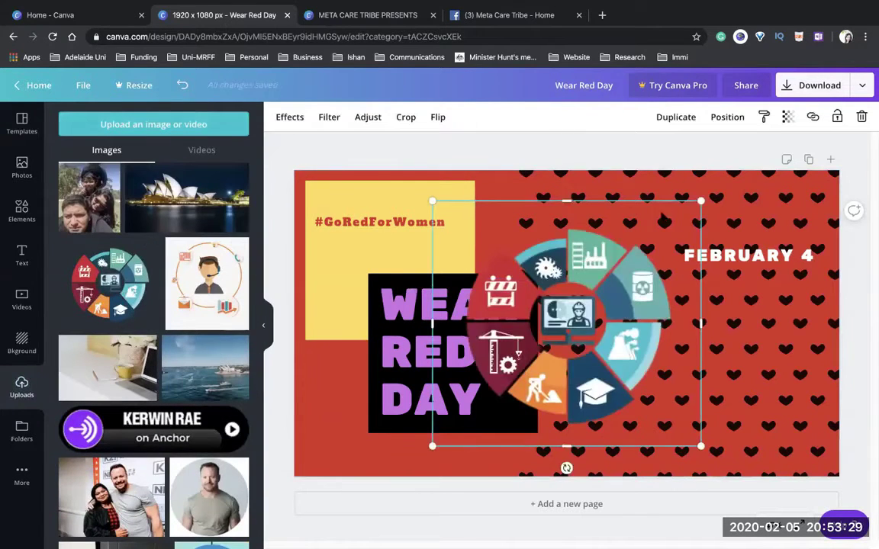
drag(696, 197, 563, 327)
click(513, 303)
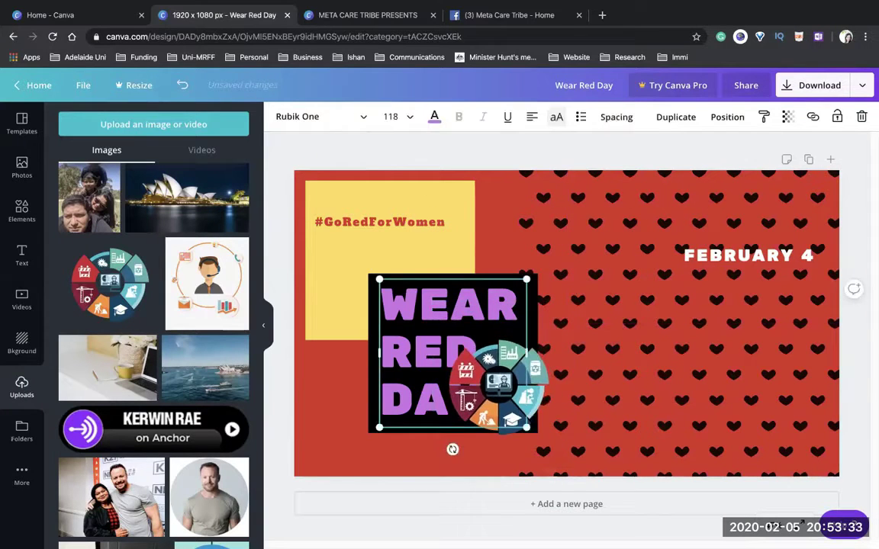
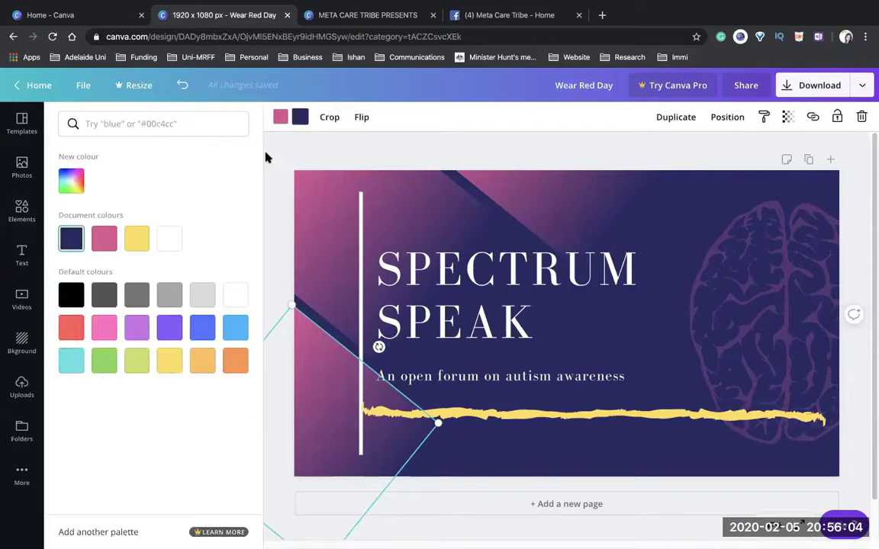
Step: Change the navy colour of the cover's lower-left gradient shape to bright green #0ae662
click(65, 180)
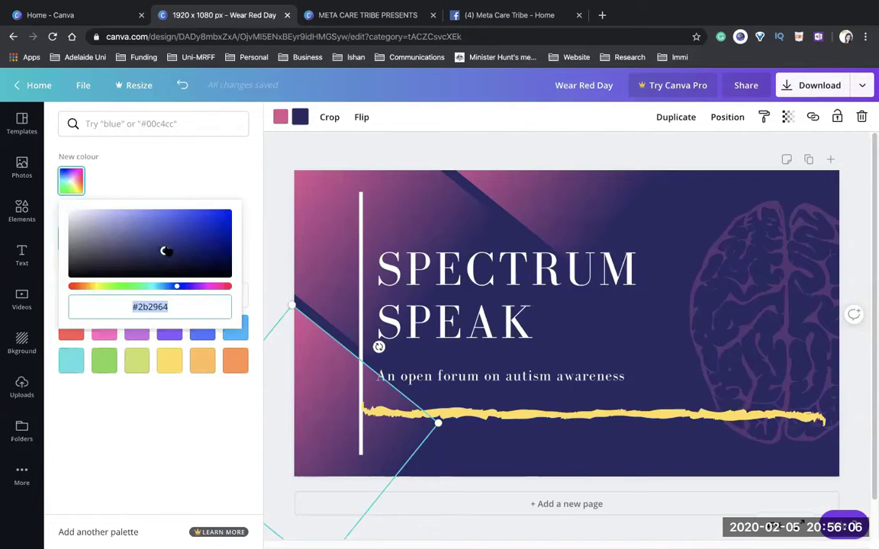
drag(177, 288, 137, 292)
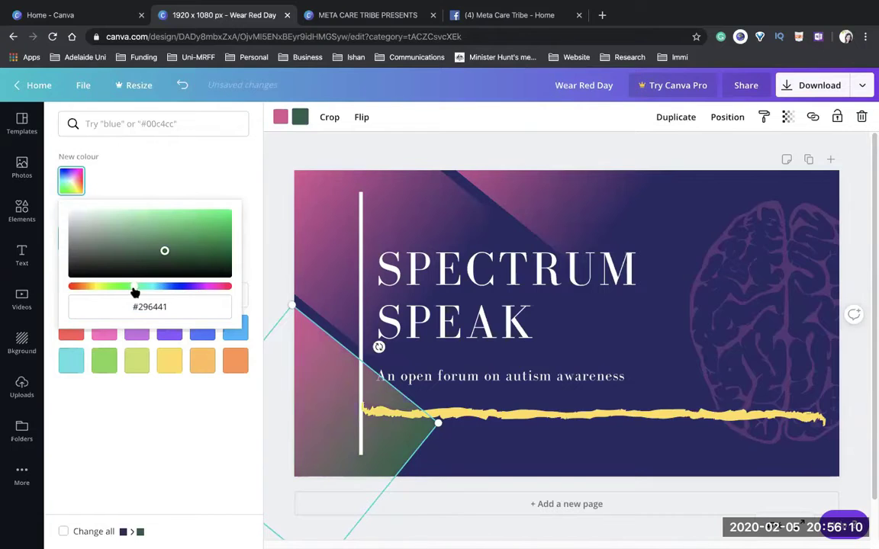
drag(165, 250, 224, 216)
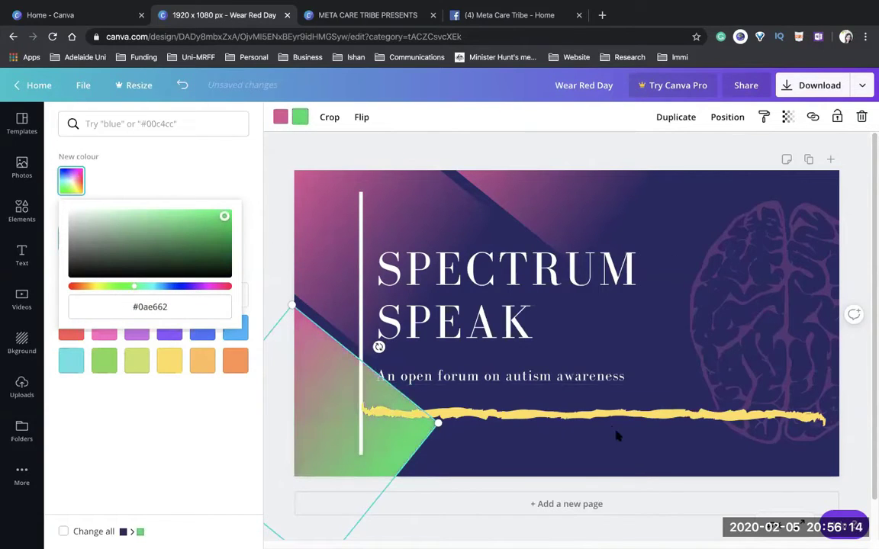
Step: Delete the brain graphic on the cover's right side
click(678, 370)
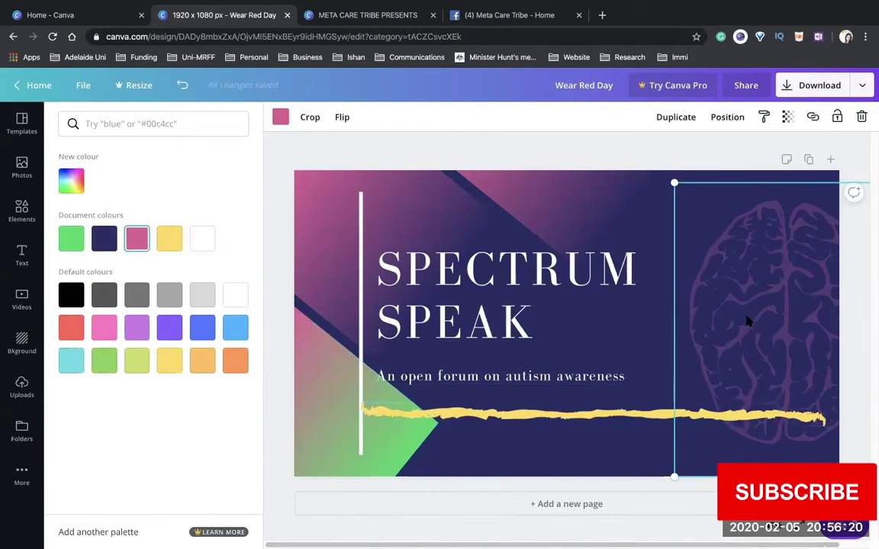
mouse_move(744, 323)
mouse_down()
mouse_move(735, 328)
mouse_move(730, 315)
mouse_up()
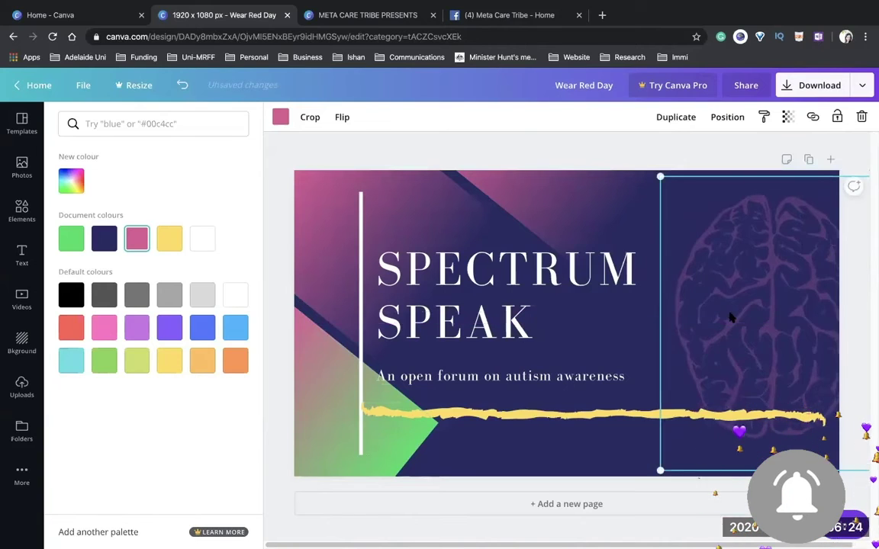
key(Delete)
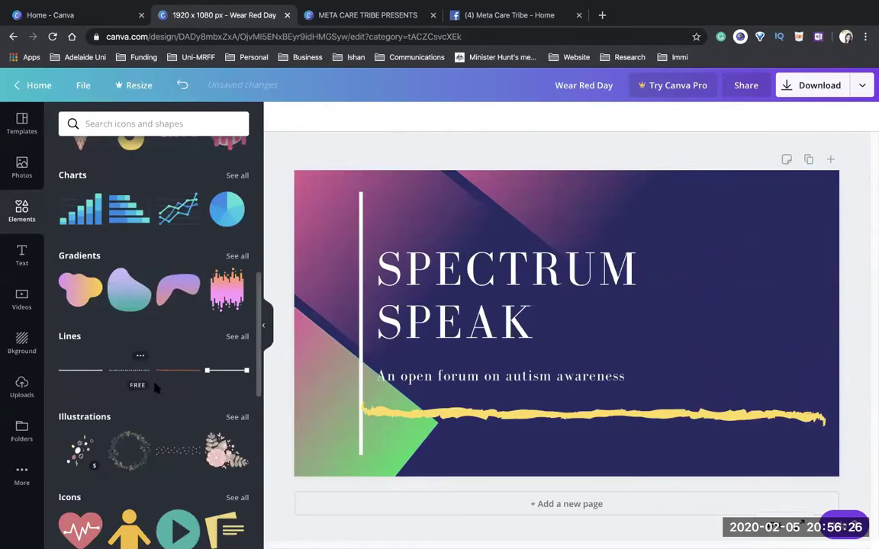
Step: Search the elements for "facebook", add the round blue Facebook icon and place it at a small size below the yellow brush line
scroll(160, 386, down, 3)
scroll(159, 388, down, 3)
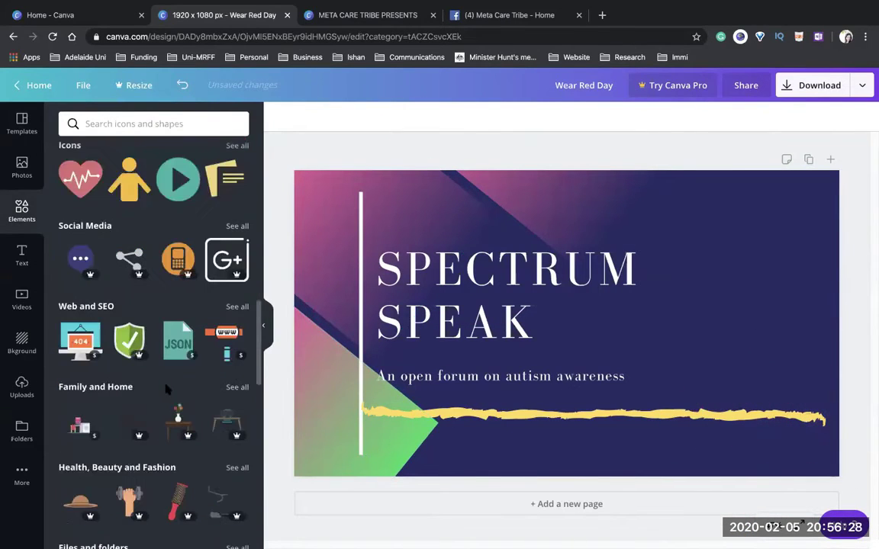
click(122, 122)
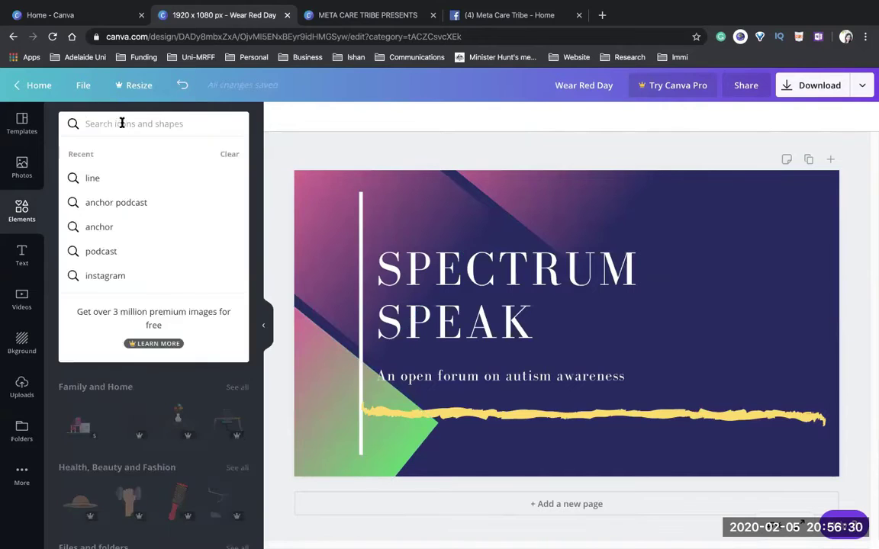
text(facebook)
key(Return)
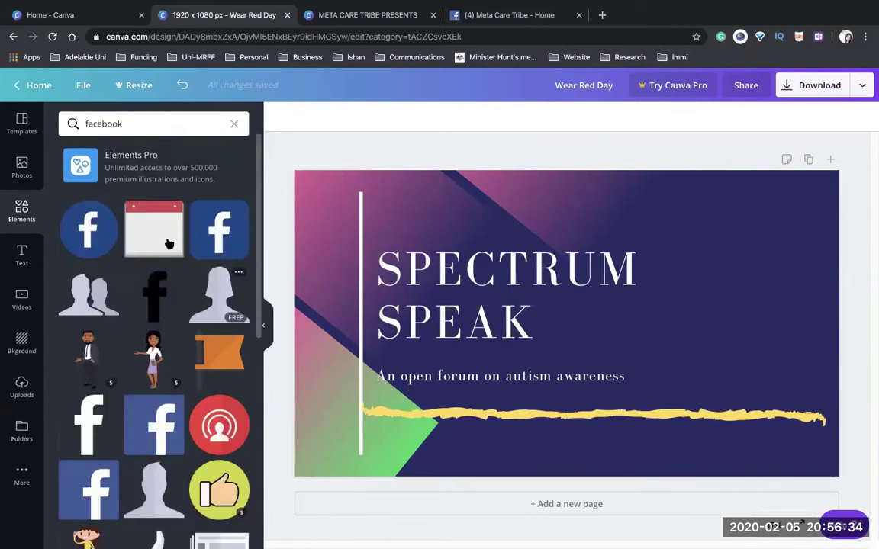
click(88, 229)
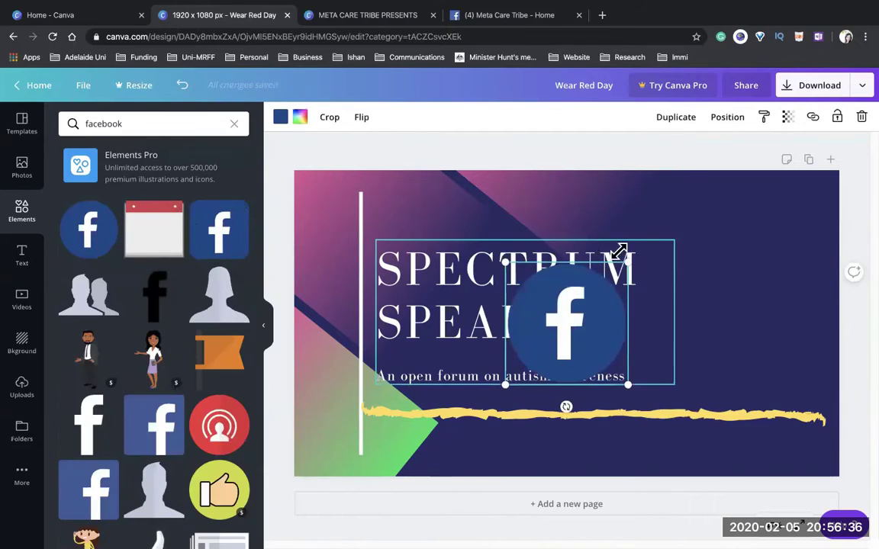
mouse_move(624, 261)
mouse_down()
mouse_move(537, 353)
mouse_move(665, 435)
mouse_move(659, 415)
mouse_move(679, 398)
mouse_move(679, 441)
mouse_up()
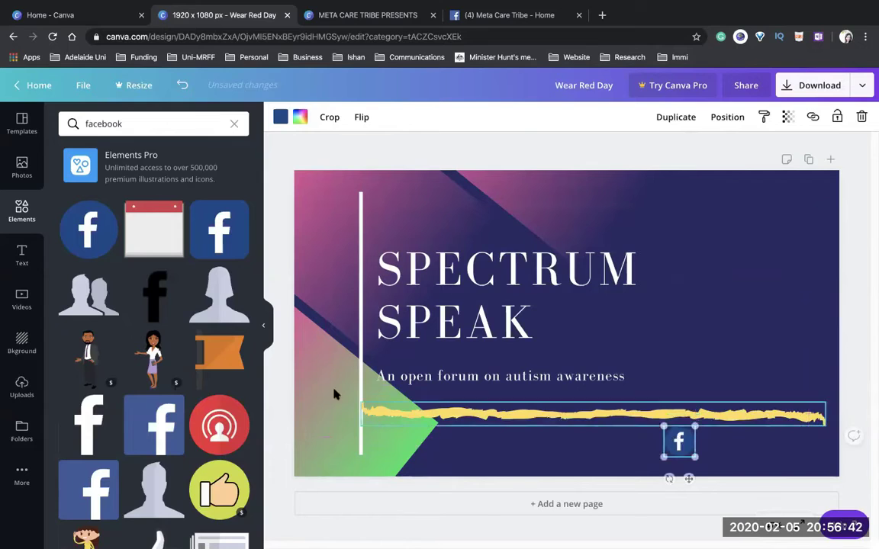
Step: Search the elements for "instagram", add the gradient Instagram icon and place it at a small size just right of the Facebook icon
click(94, 123)
text(l)
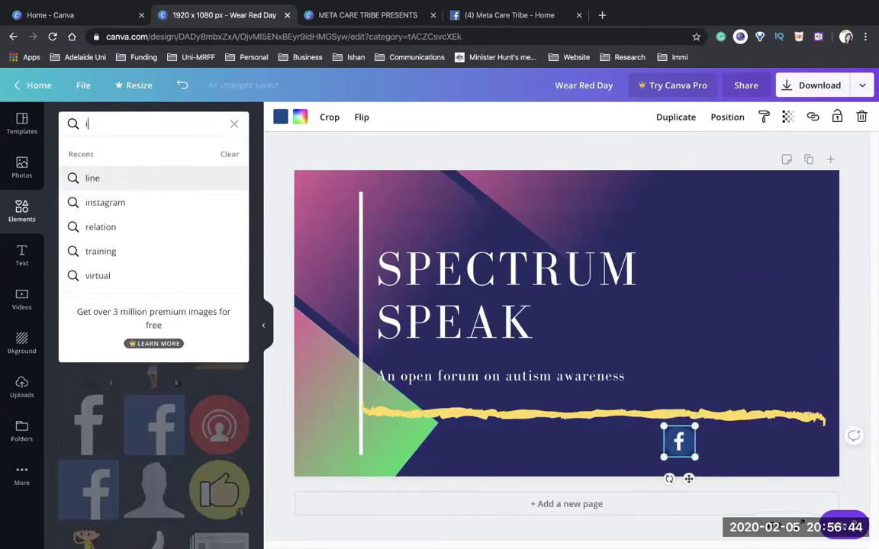
text(nsta)
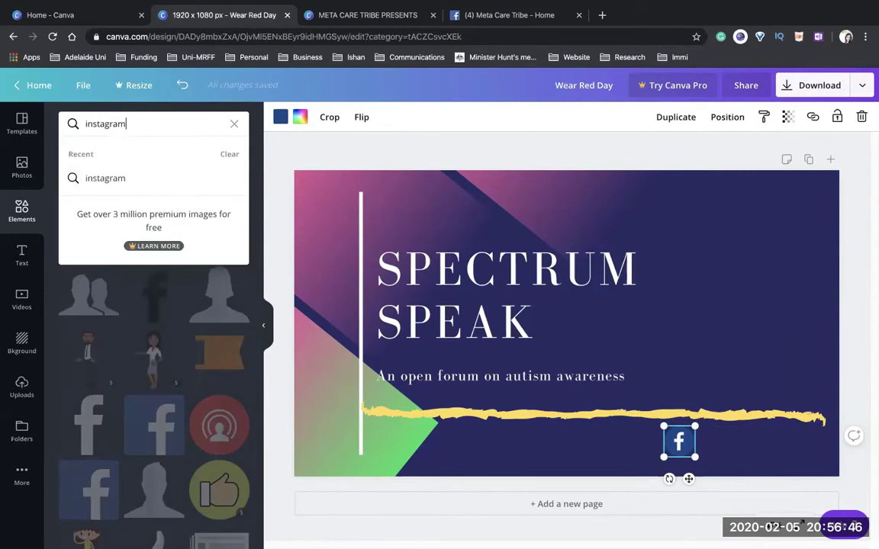
text(gram)
key(Return)
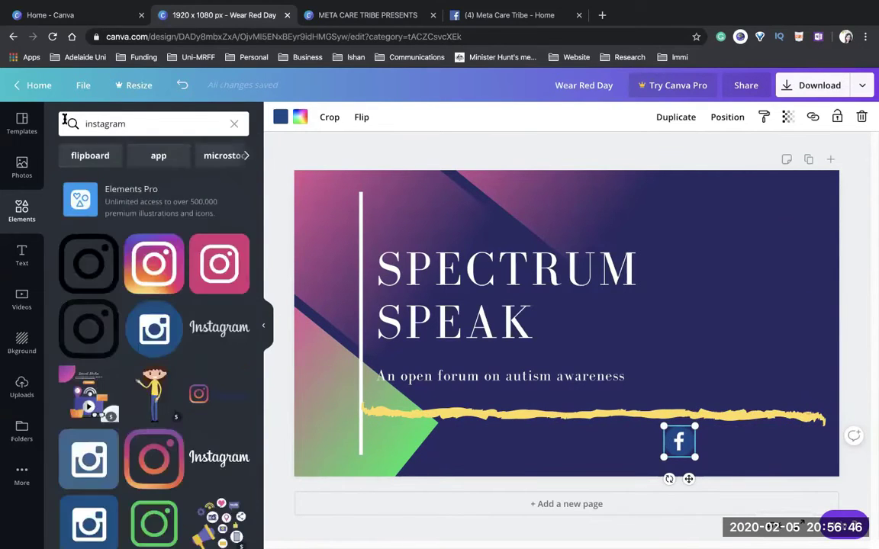
click(153, 265)
drag(626, 263, 719, 438)
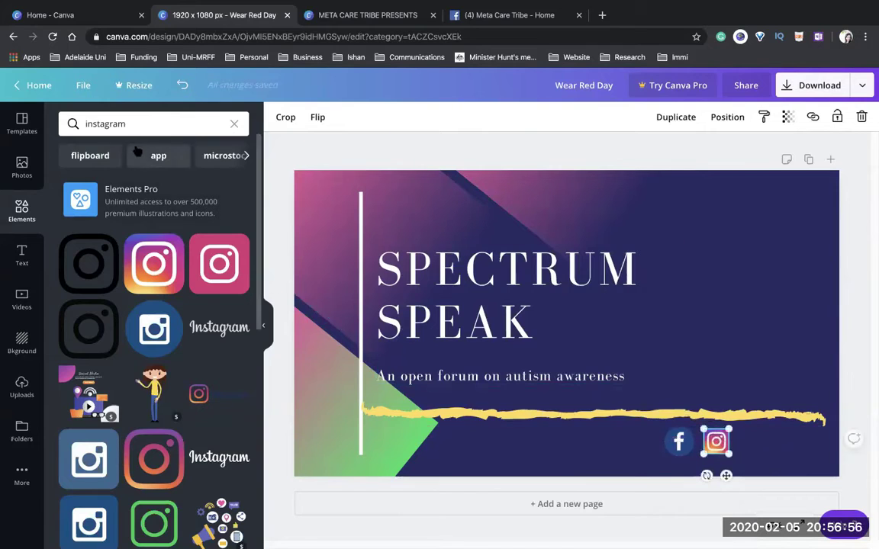
Step: Search the elements for "youtube", add the red YouTube play icon and place it at a small size right of the Instagram icon
click(124, 126)
text(yout)
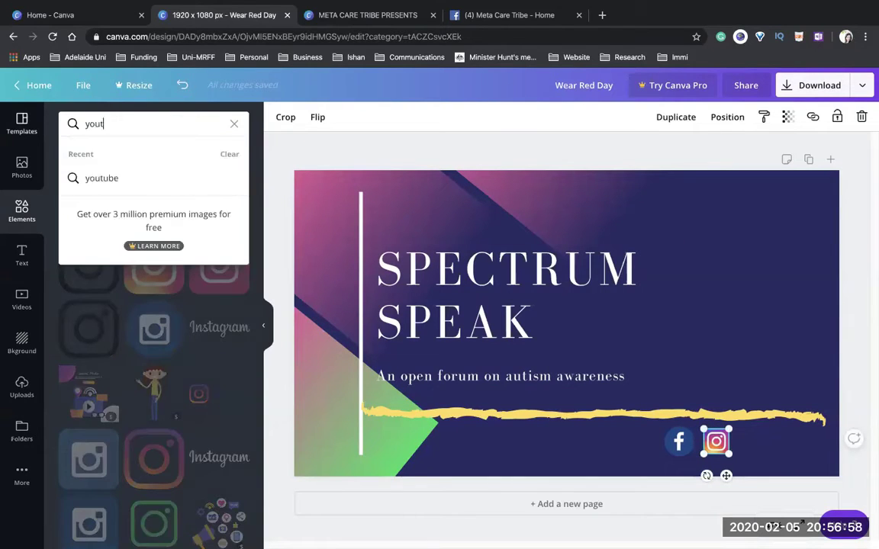
key(Return)
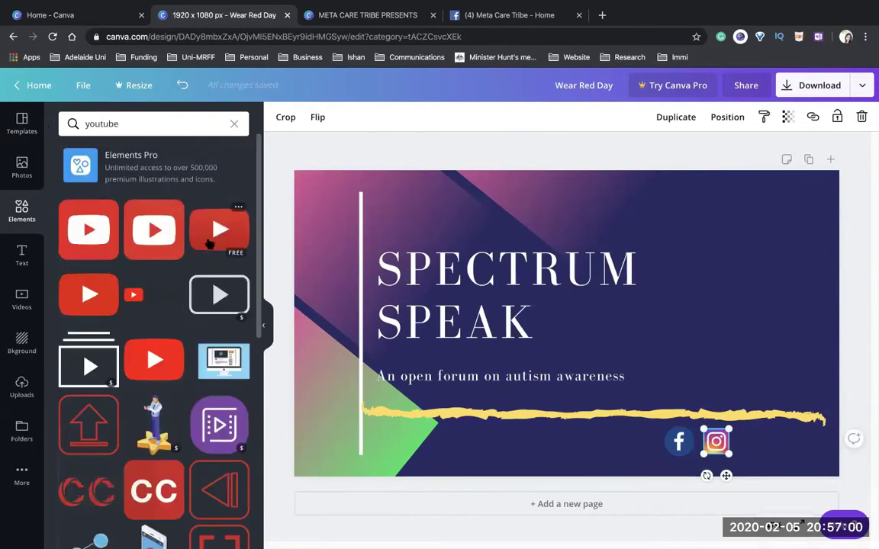
click(219, 230)
drag(653, 262, 766, 441)
click(715, 442)
click(674, 442)
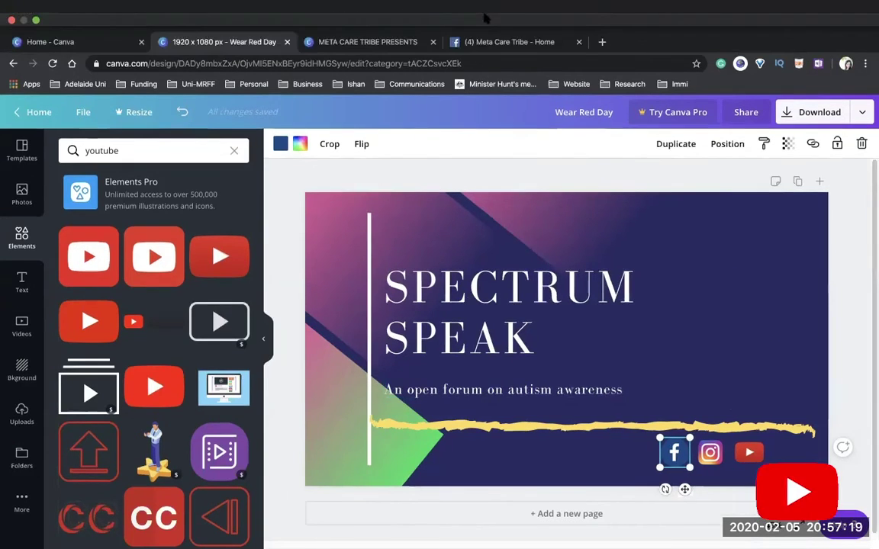
Step: Switch to the Meta Care Tribe Facebook page, close the post pop-up and examine the page's cover photo and Call Now option
click(484, 15)
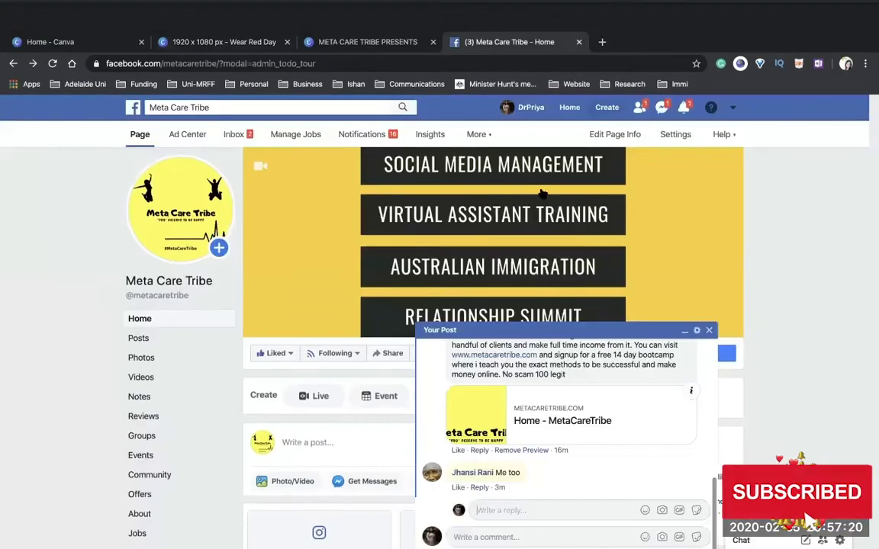
click(708, 330)
click(628, 200)
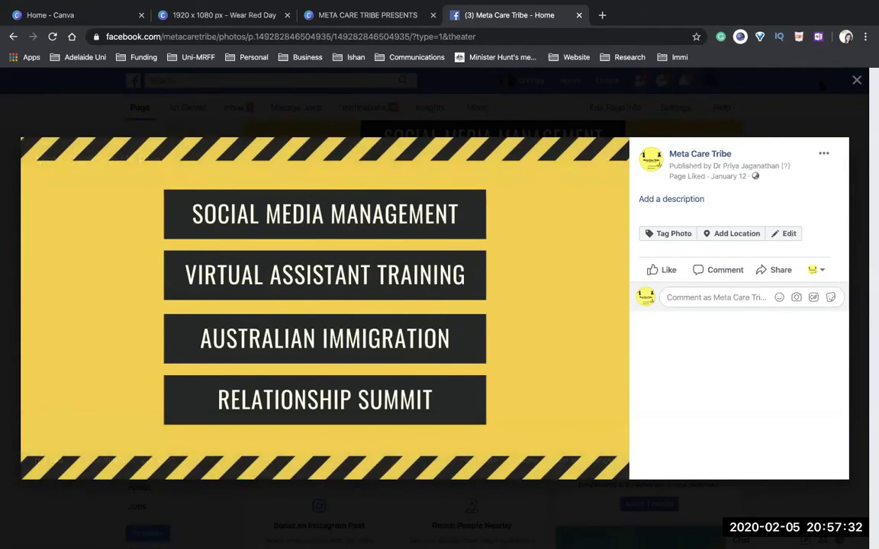
click(854, 80)
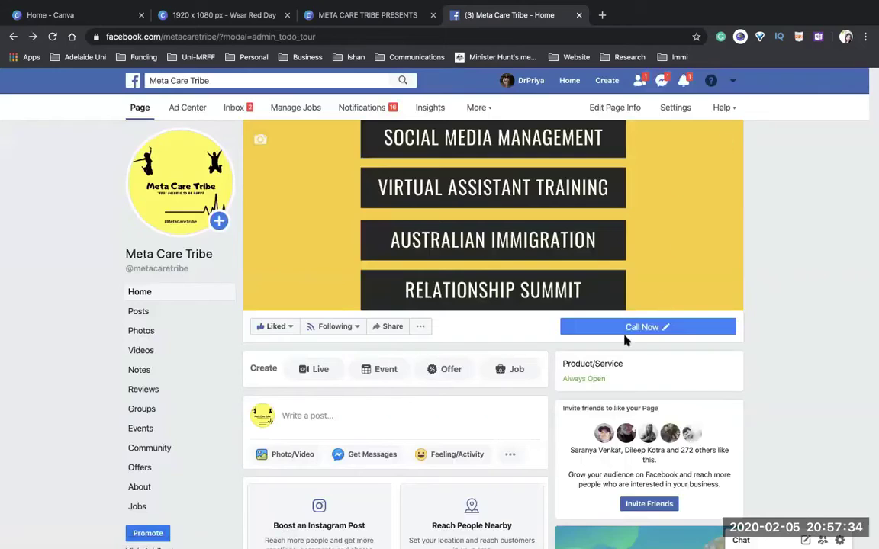
mouse_move(645, 334)
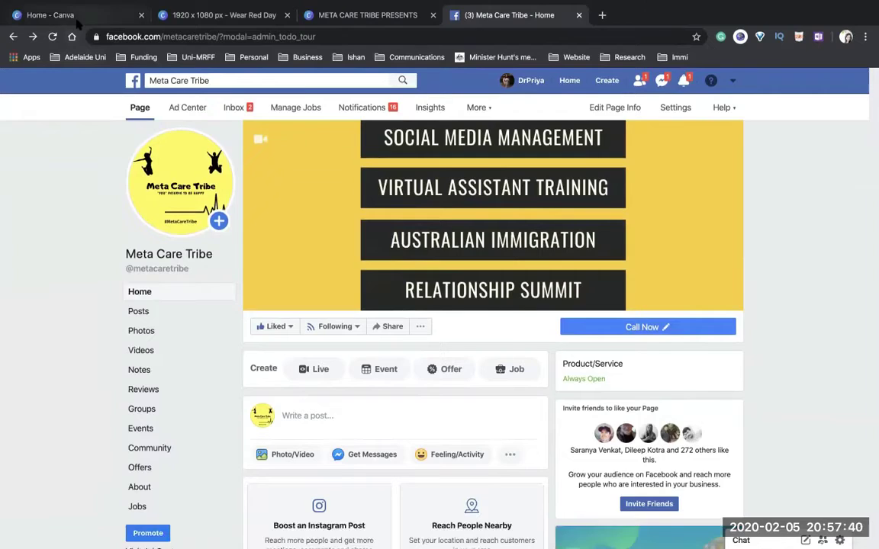
Step: Return to the Canva home page, create a new Facebook Post design and browse its templates
click(69, 42)
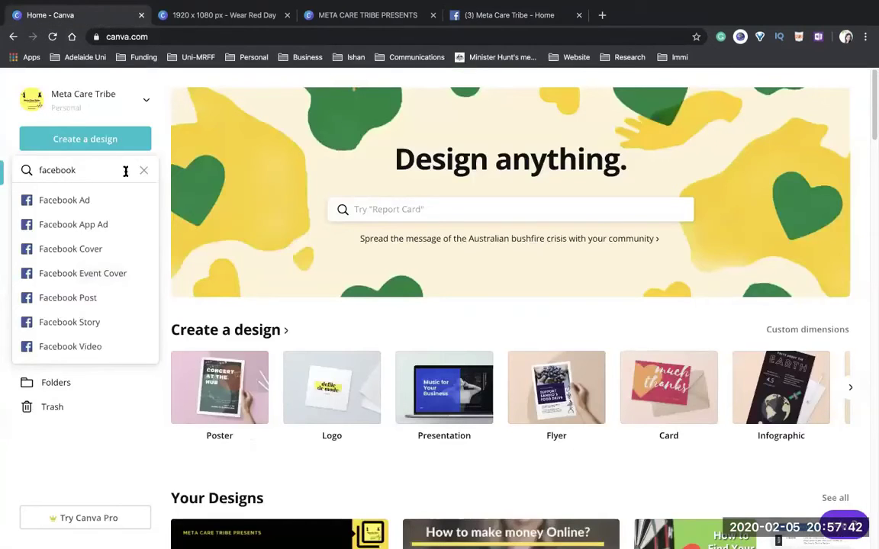
click(85, 298)
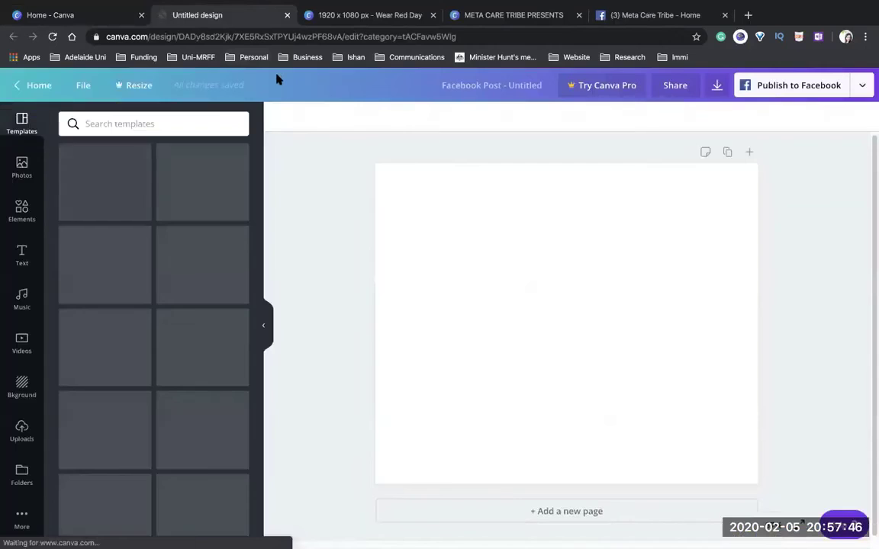
scroll(117, 155, down, 1)
scroll(117, 155, up, 1)
scroll(156, 192, down, 5)
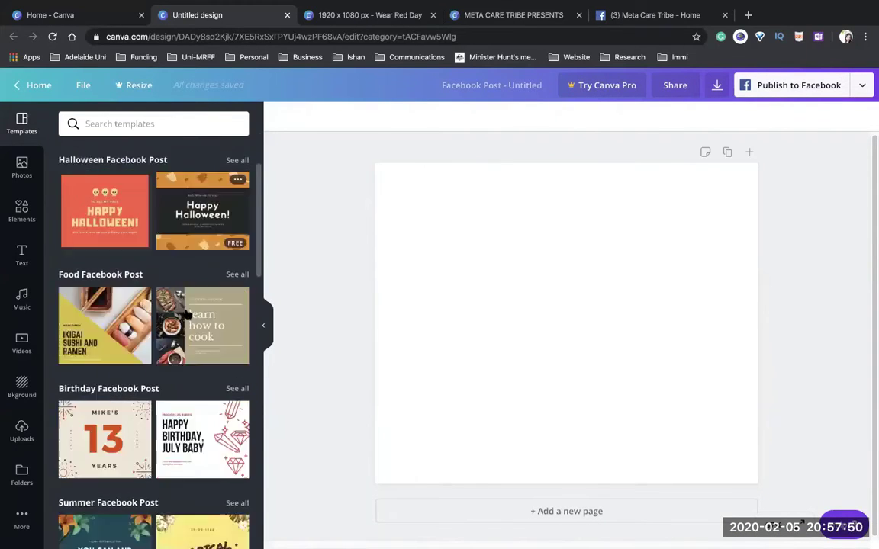
scroll(157, 275, down, 5)
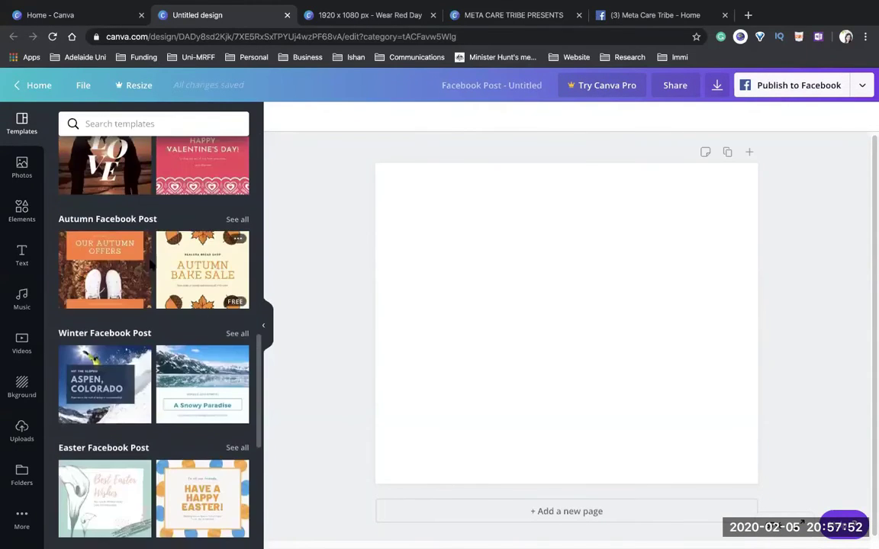
scroll(164, 270, down, 10)
scroll(177, 271, down, 2)
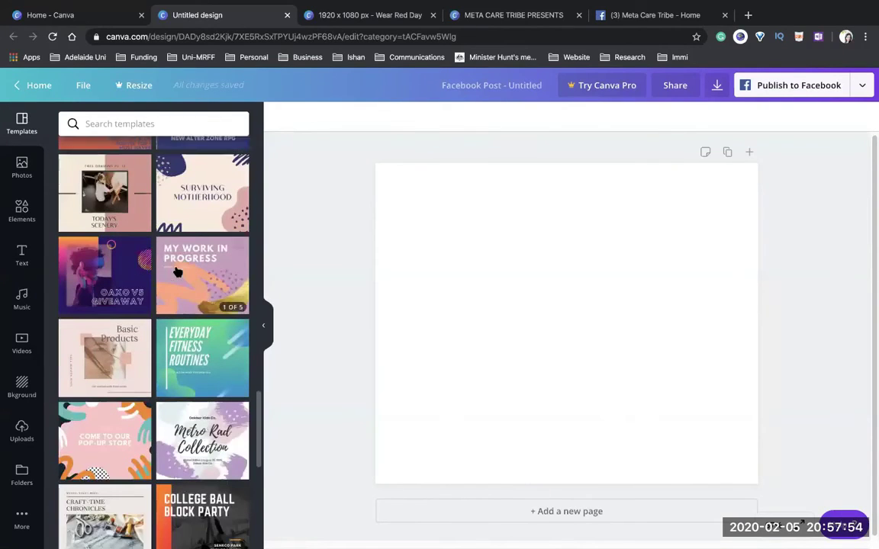
Step: Search the templates for "school" and apply the "Conversation Starter" class reunion template to the post
click(110, 122)
text(school)
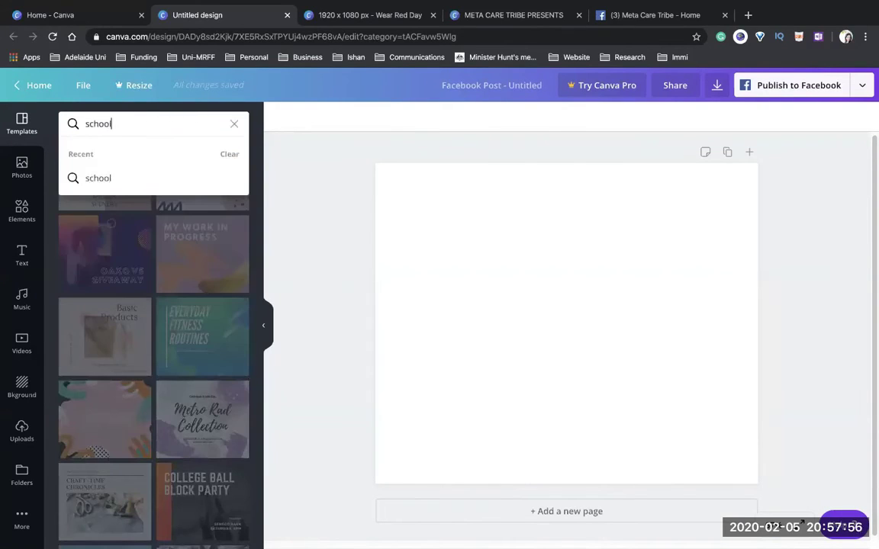
key(Return)
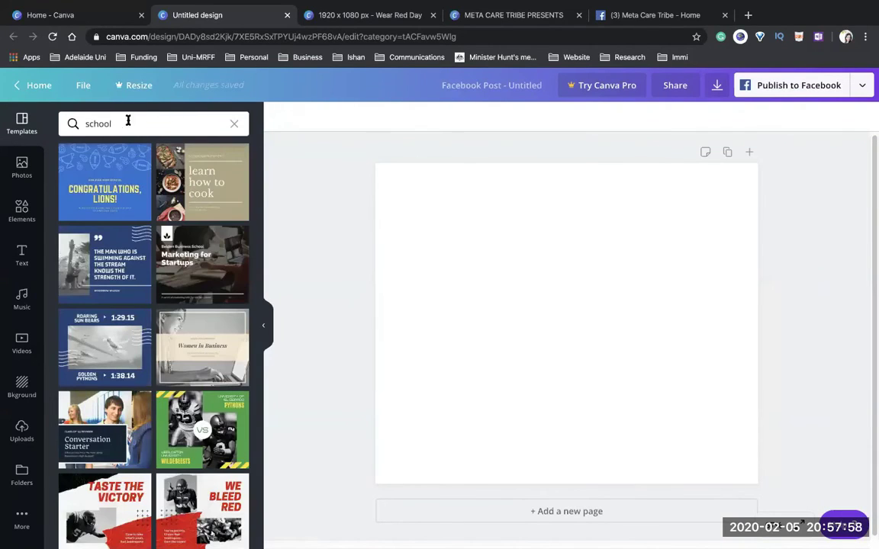
scroll(151, 411, down, 1)
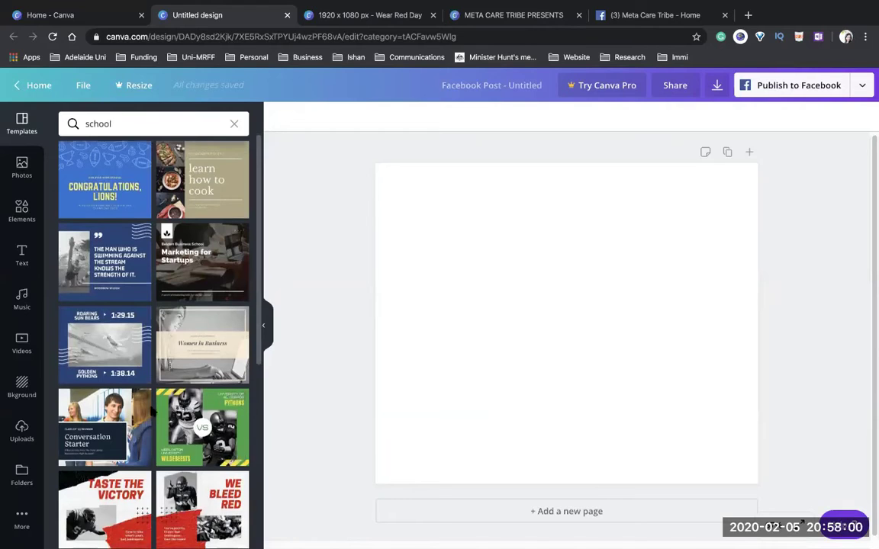
scroll(152, 410, down, 3)
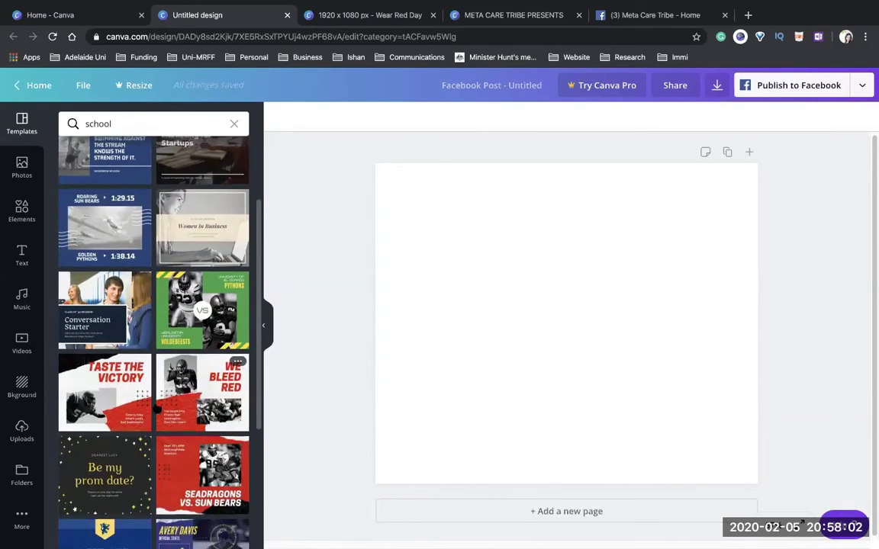
click(90, 280)
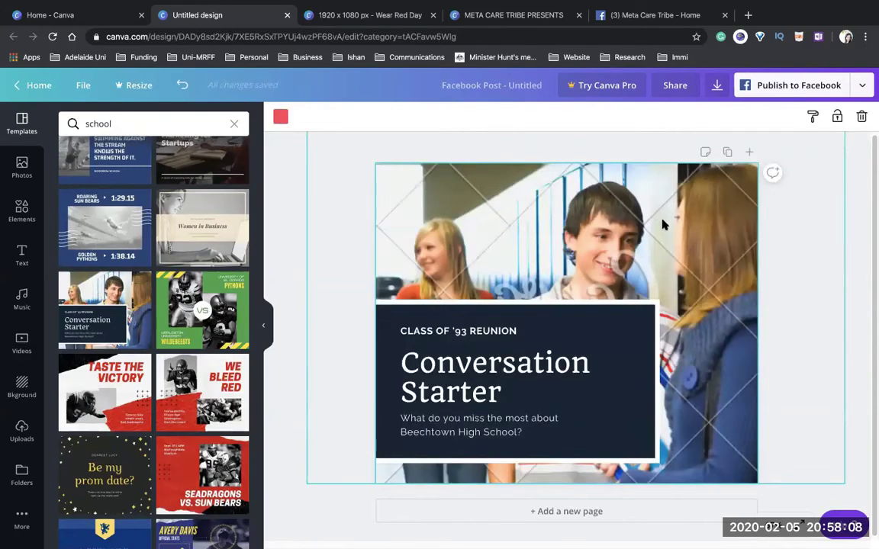
click(644, 248)
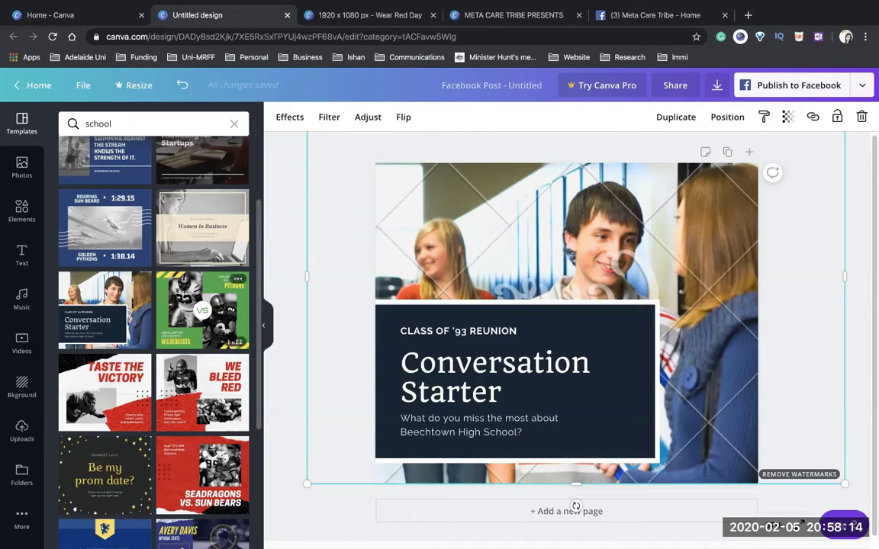
Step: Replace the post's design with the blue and yellow "Congratulations! Victory is ours!" school template
scroll(196, 412, down, 5)
scroll(200, 412, down, 3)
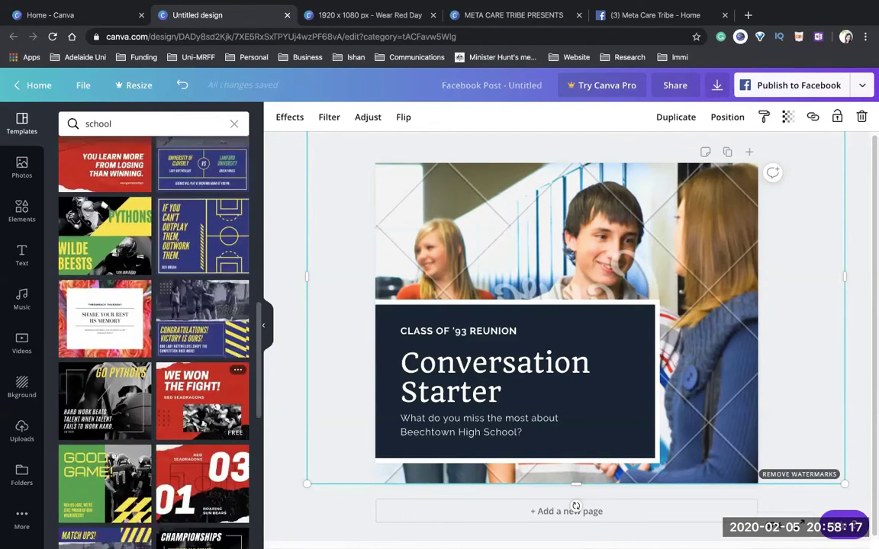
click(206, 317)
click(544, 304)
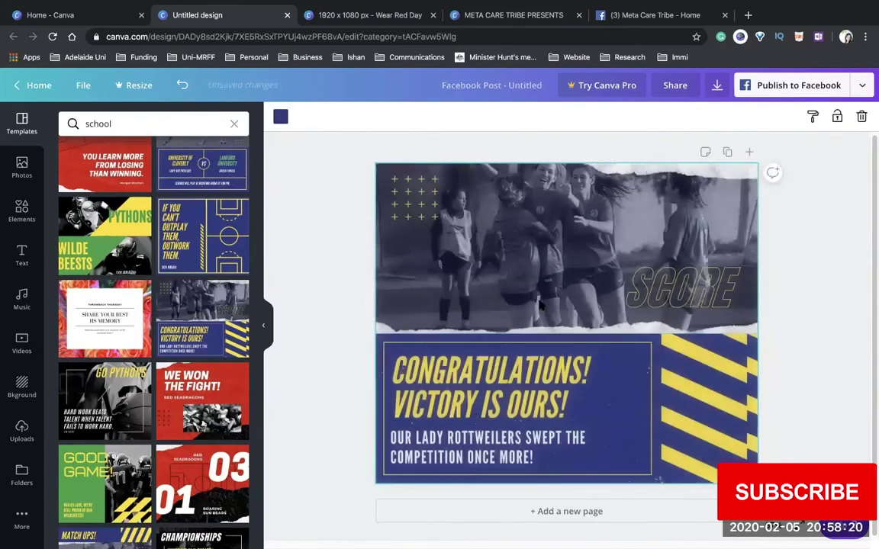
click(649, 288)
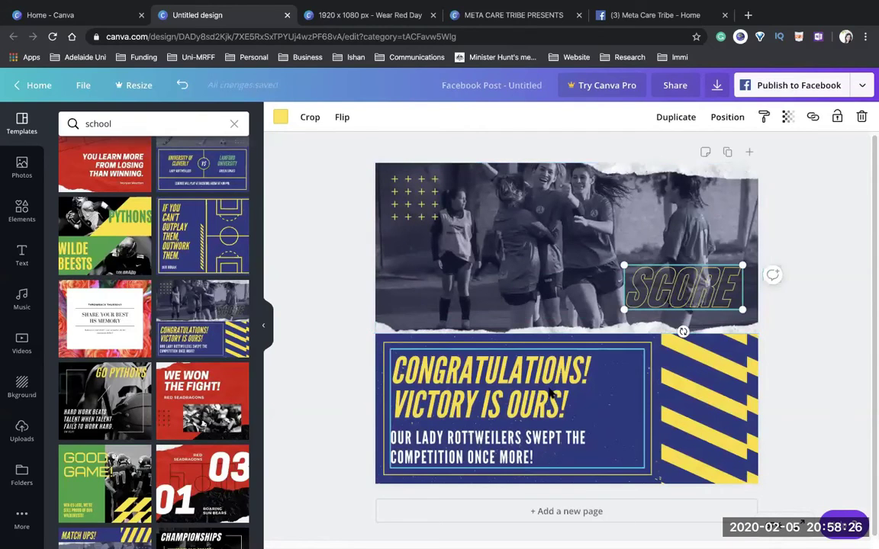
click(516, 462)
Step: Delete the yellow striped pattern beside the headline and widen the grouped text boxes towards the post's right edge
click(696, 409)
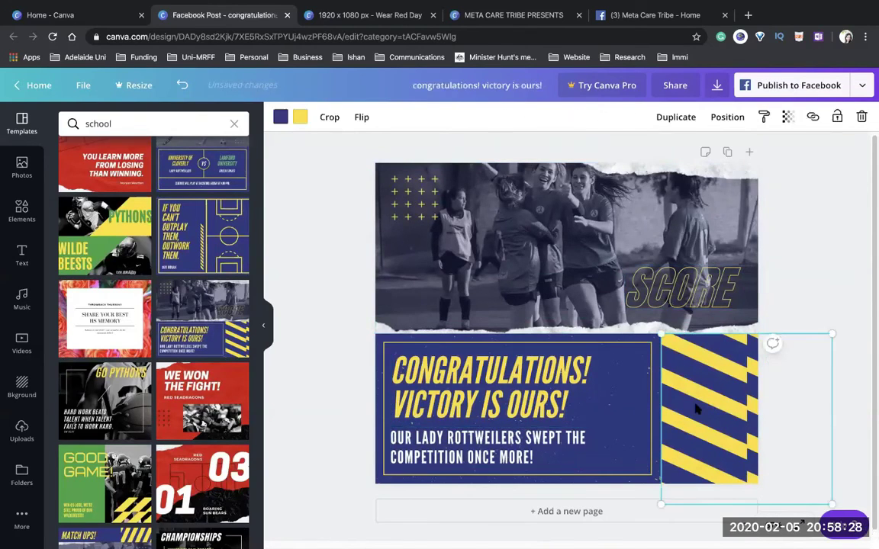
key(Delete)
click(561, 416)
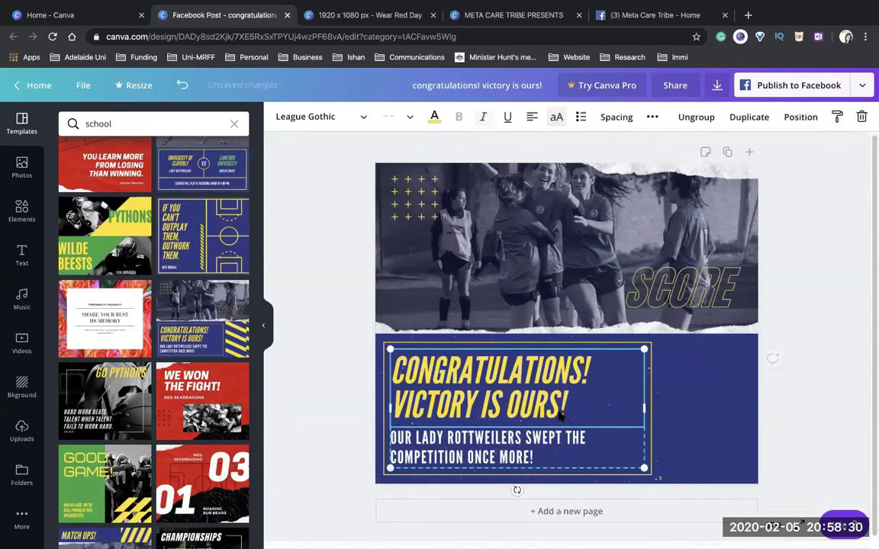
drag(645, 408, 707, 412)
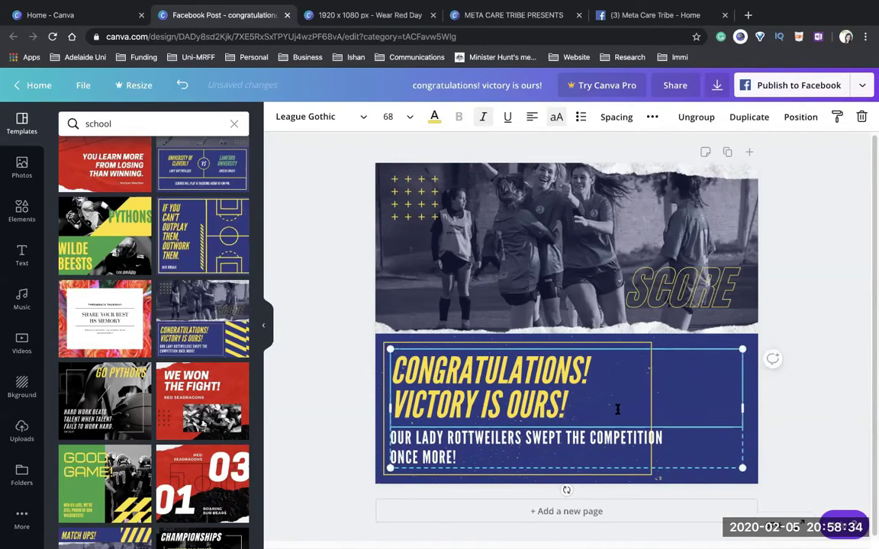
Step: Replace the yellow headline text with "TRY 1ST SOCCER LESSON FOR FREE"
drag(578, 402, 405, 360)
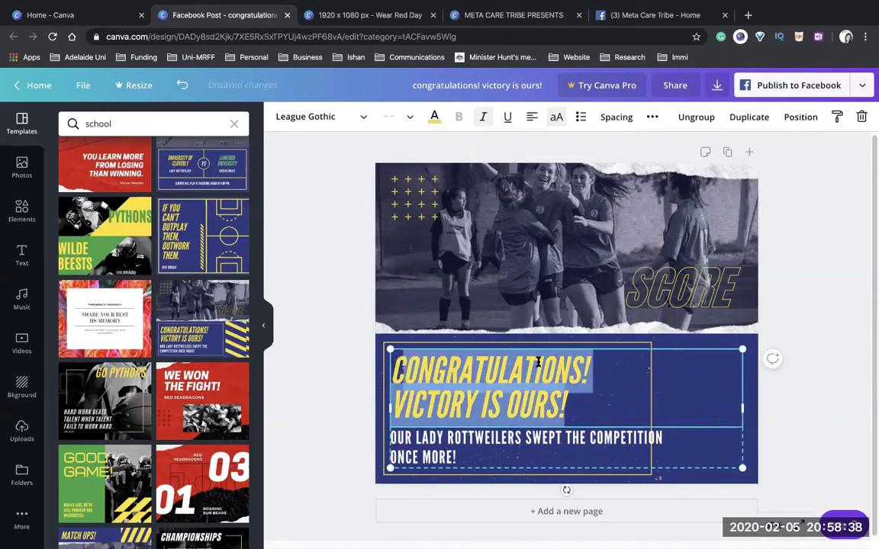
key(BackSpace)
text(TRY)
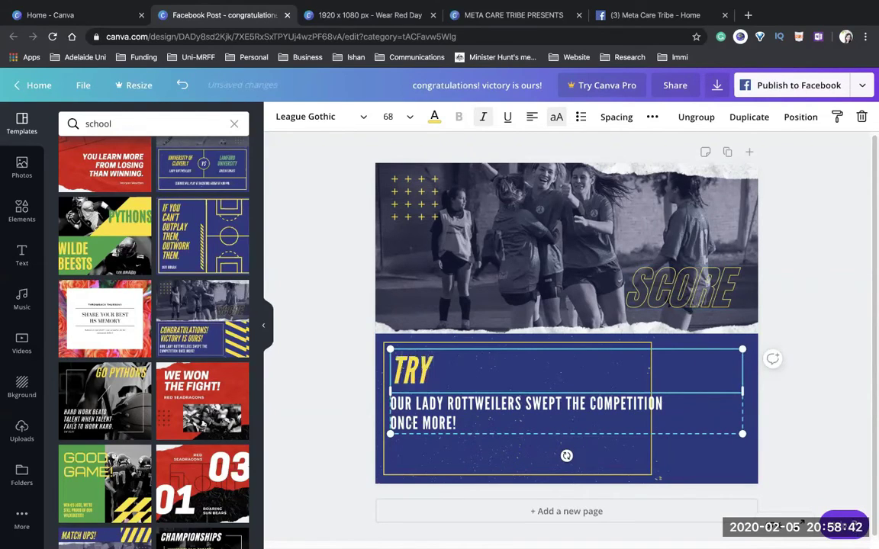
text( SOCC)
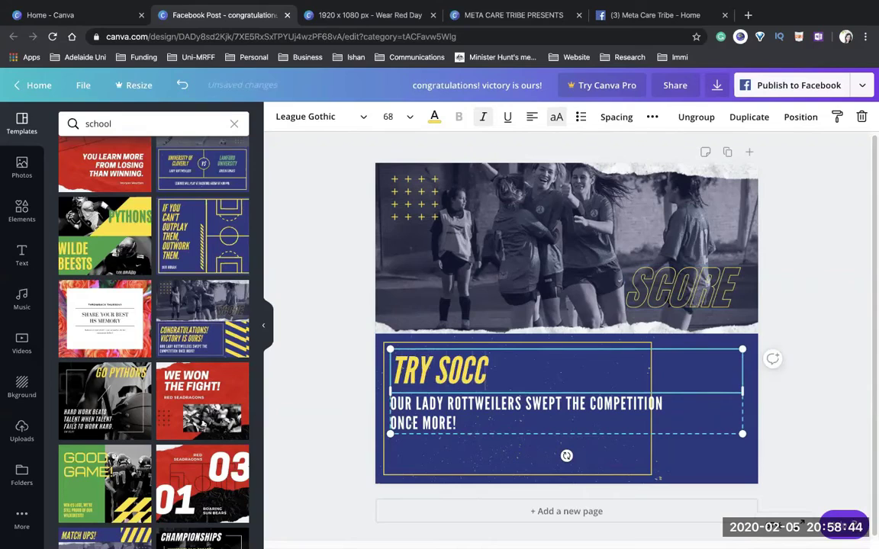
text(ER LE)
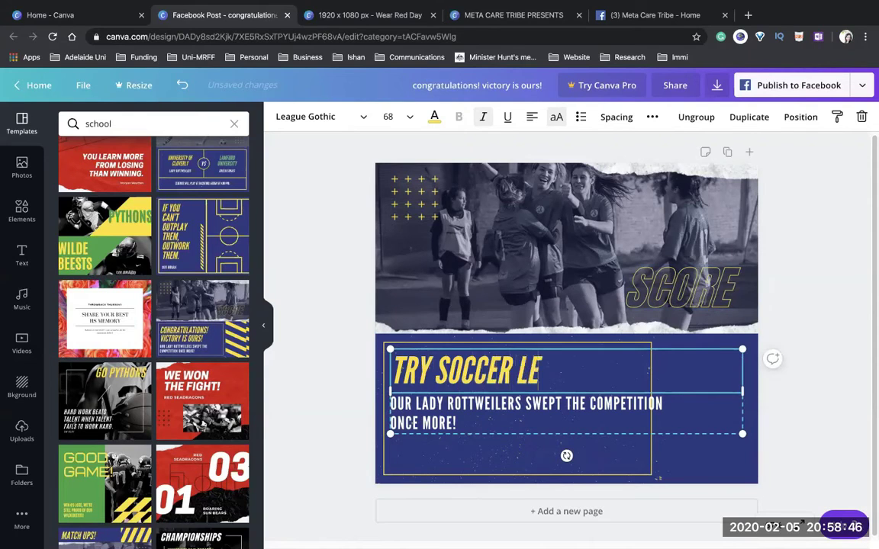
text(SSONS)
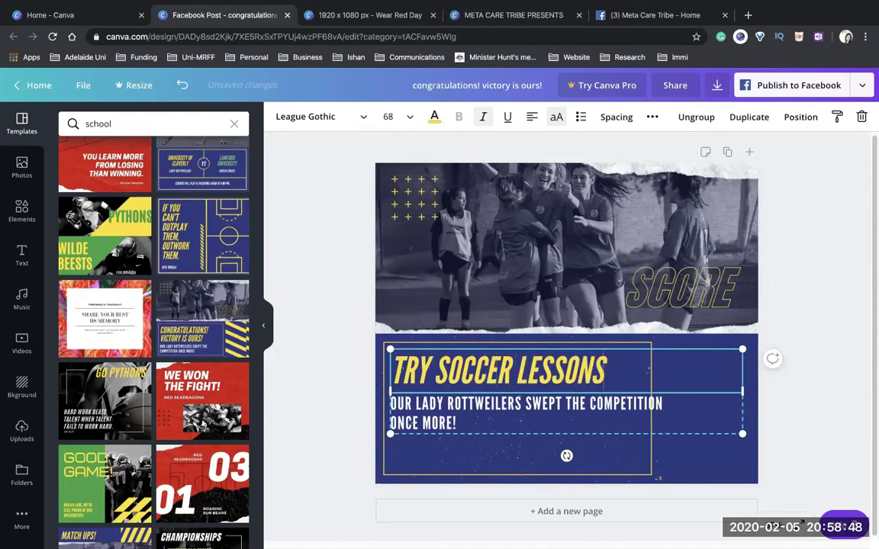
key(BackSpace)
text(FOR FREE)
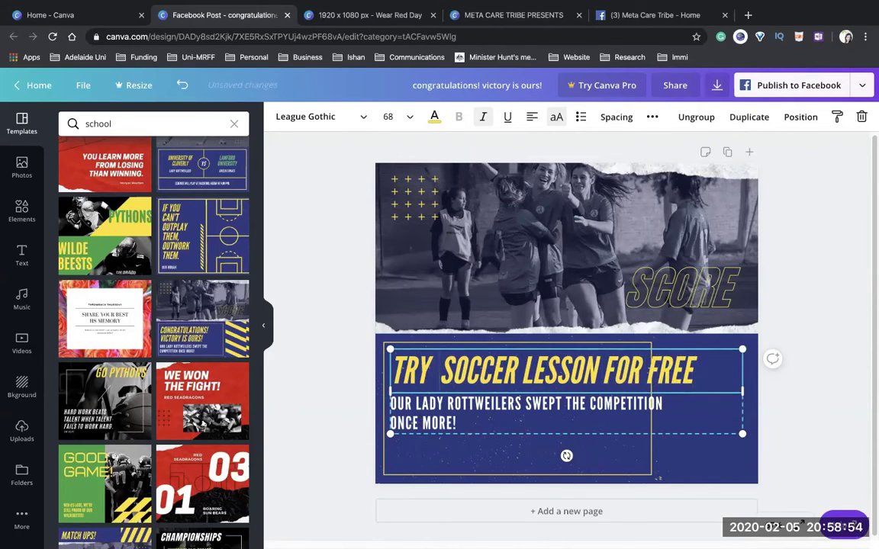
text( 1ST)
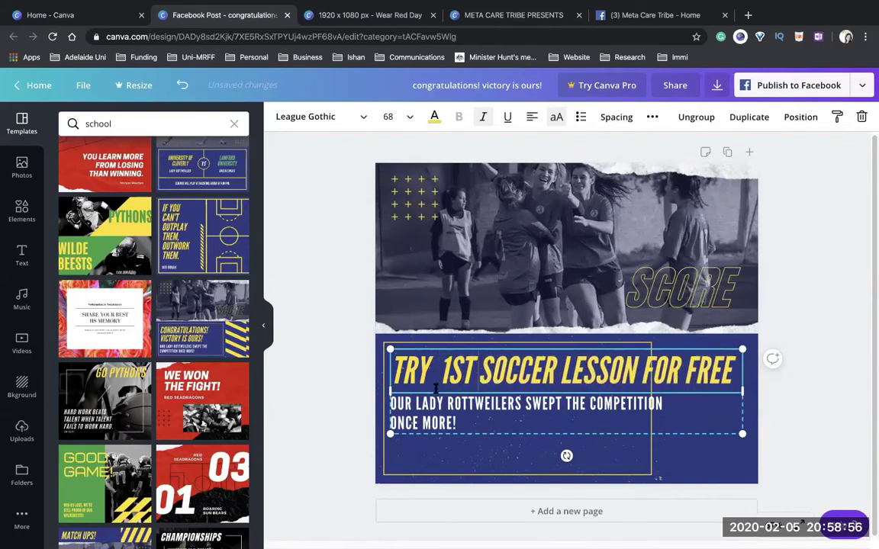
Step: Replace the white text below the headline with "CALL US ON", the contact phone number and "& REGISTER"
click(459, 425)
key(ctrl+a)
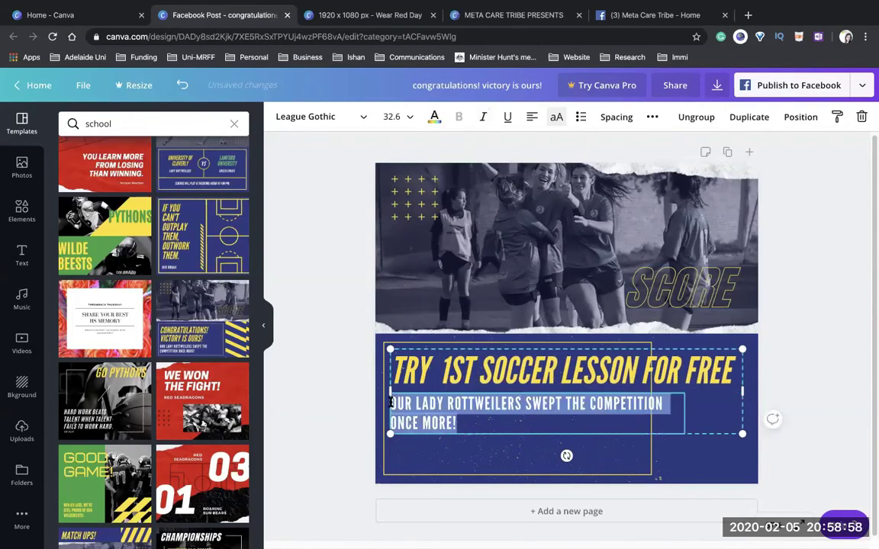
text(CALL US ON 765890765)
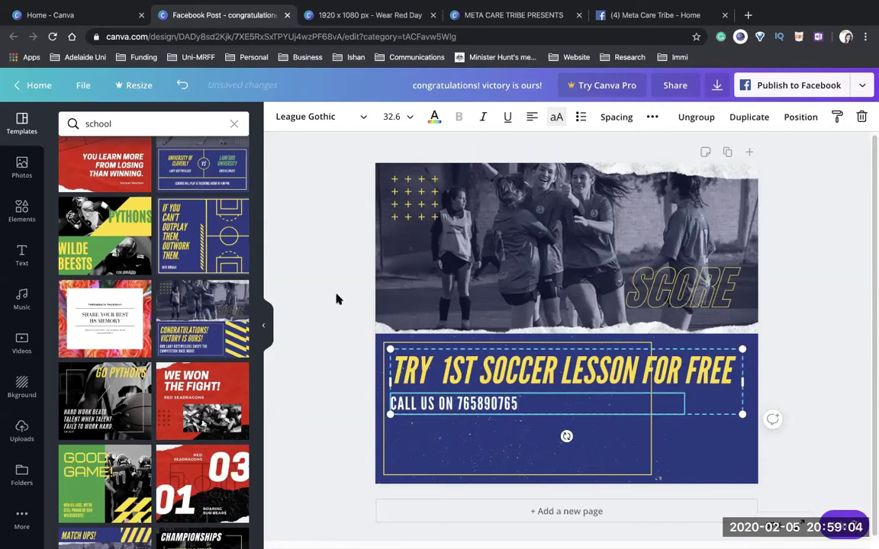
click(598, 454)
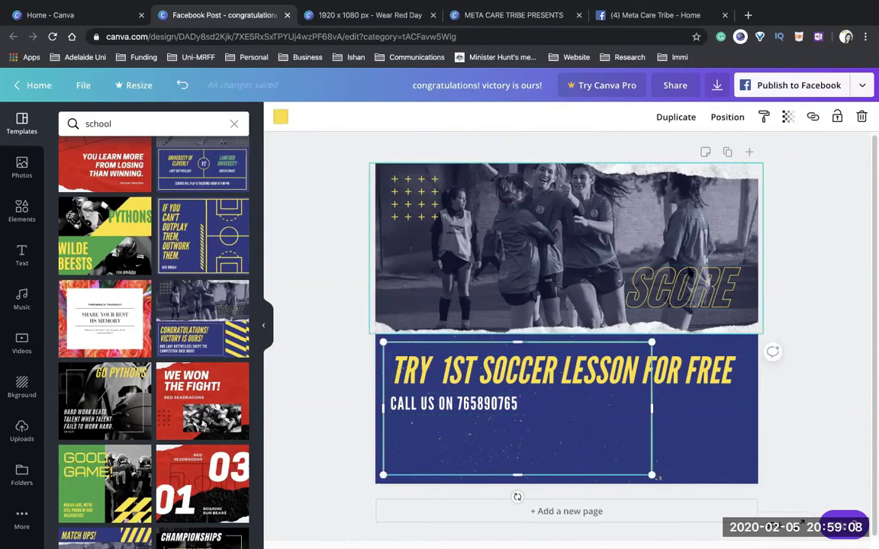
click(404, 373)
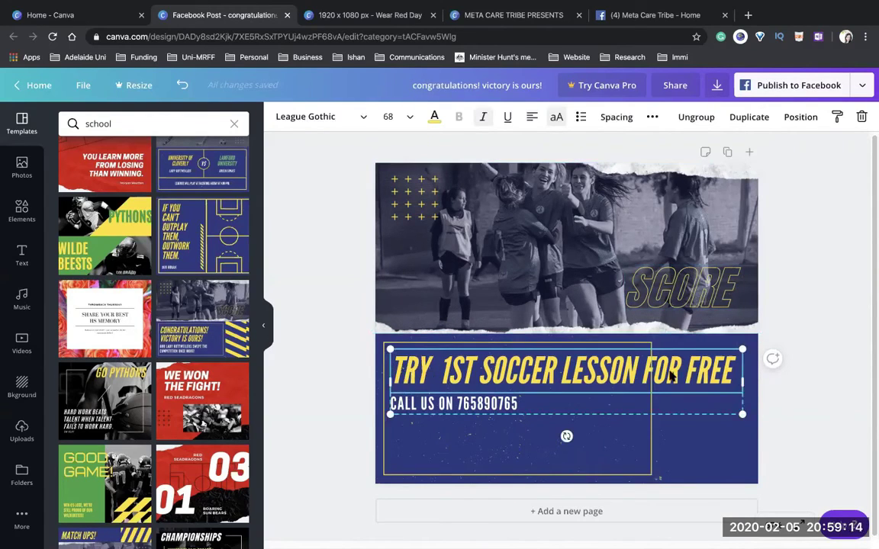
click(530, 409)
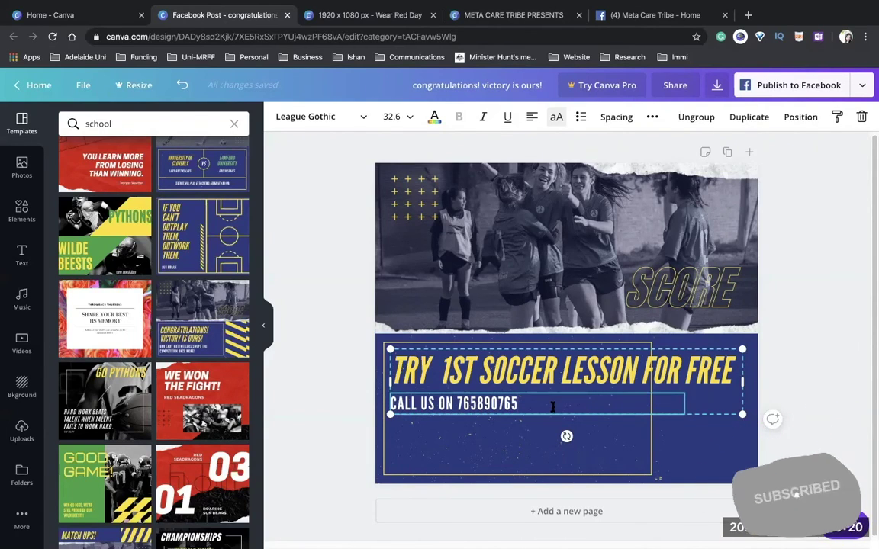
text(& REGISTER)
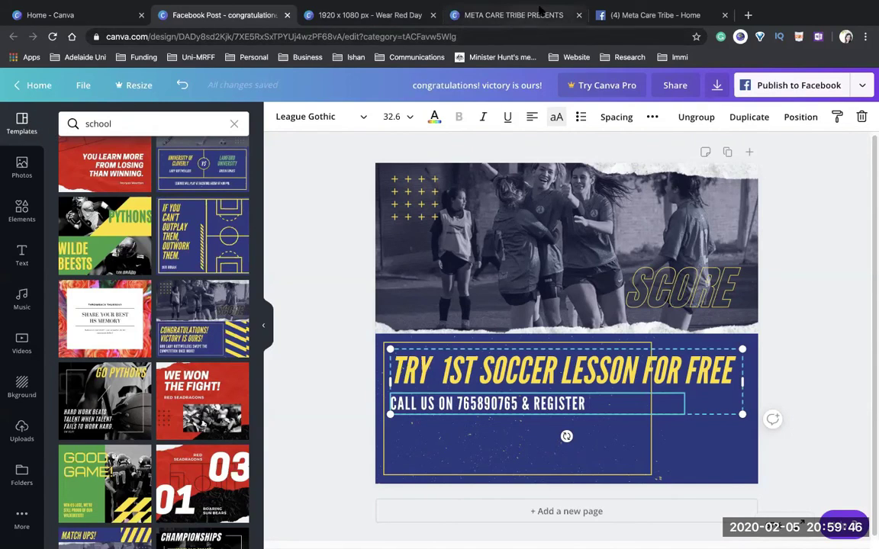
Step: Review the topics pages of the "META CARE TRIBE PRESENTS" presentation and return to the Canva home page with the Facebook design types
click(486, 14)
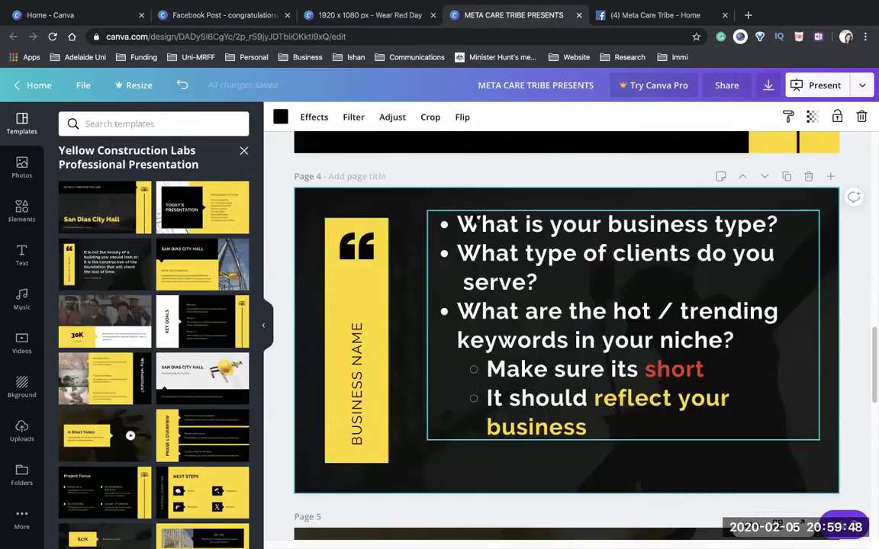
scroll(402, 244, up, 10)
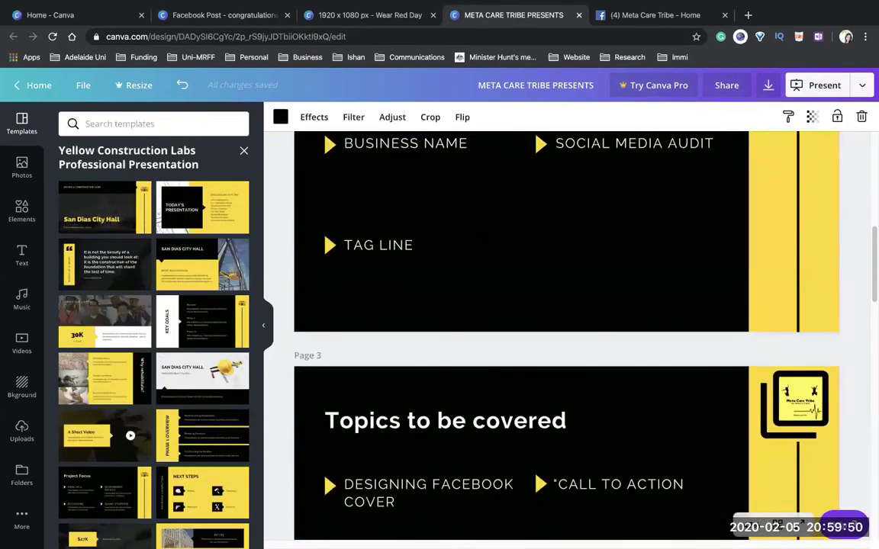
scroll(480, 231, down, 2)
scroll(480, 231, up, 5)
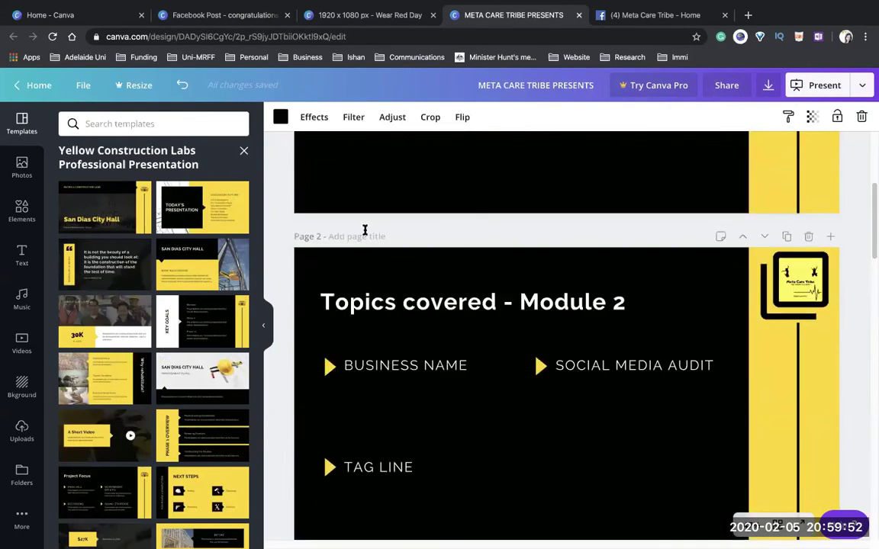
click(127, 9)
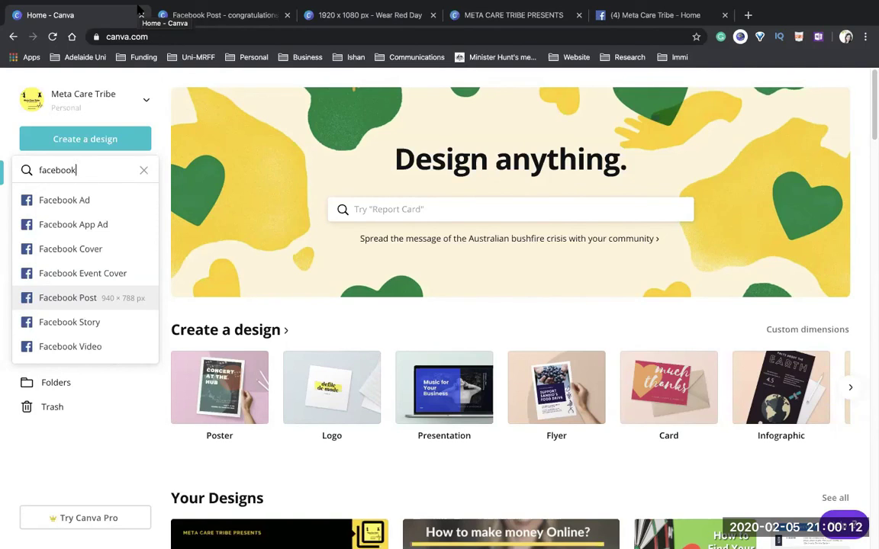
click(531, 15)
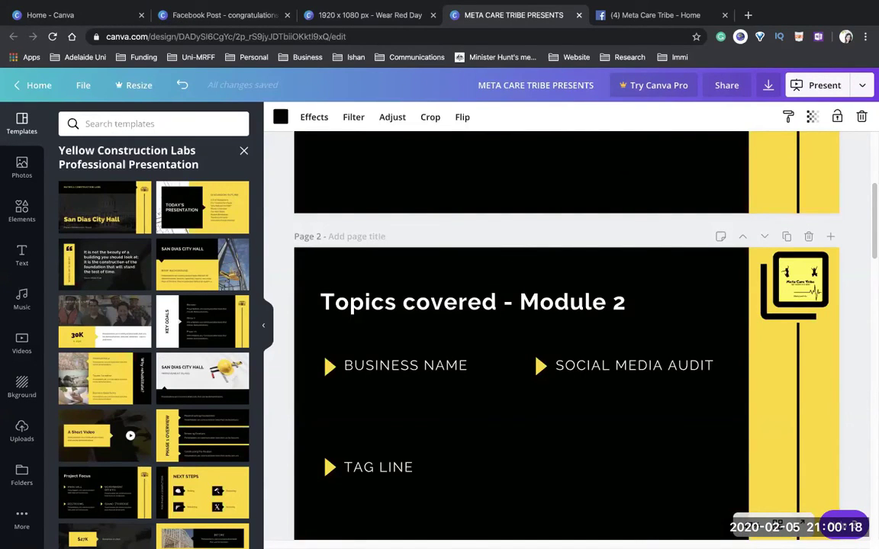
click(55, 15)
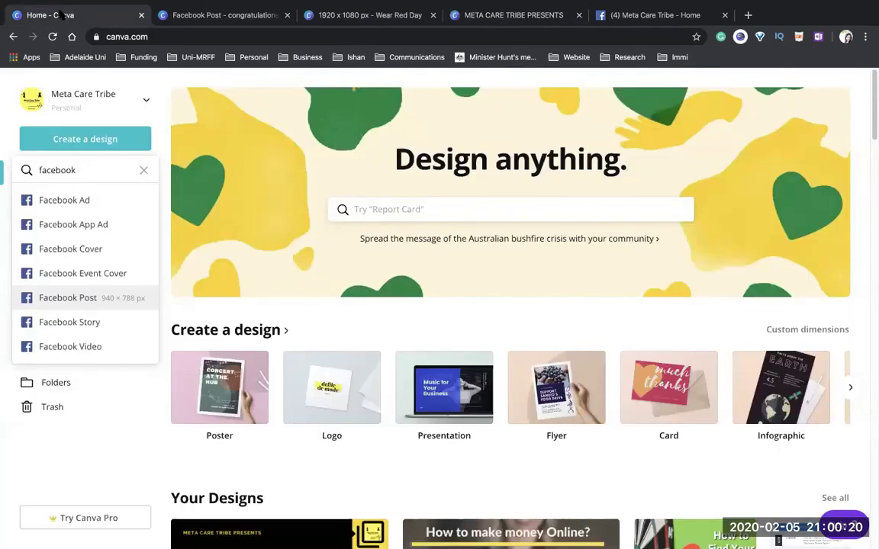